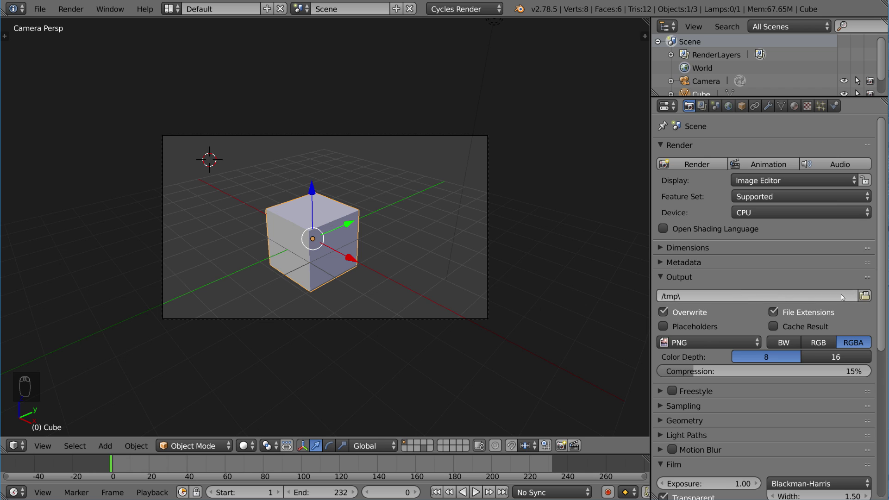
Point the render output to the Desktop folder with file name DesktopTestRender.
left_click(864, 296)
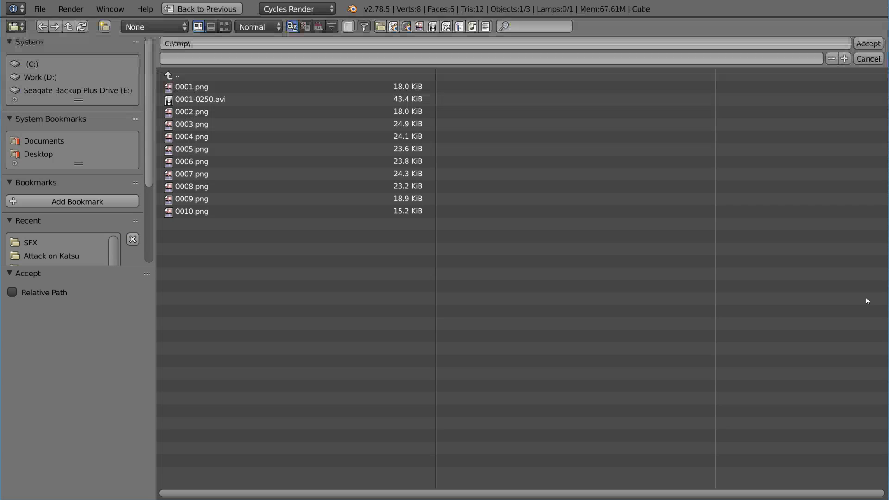
left_click(48, 155)
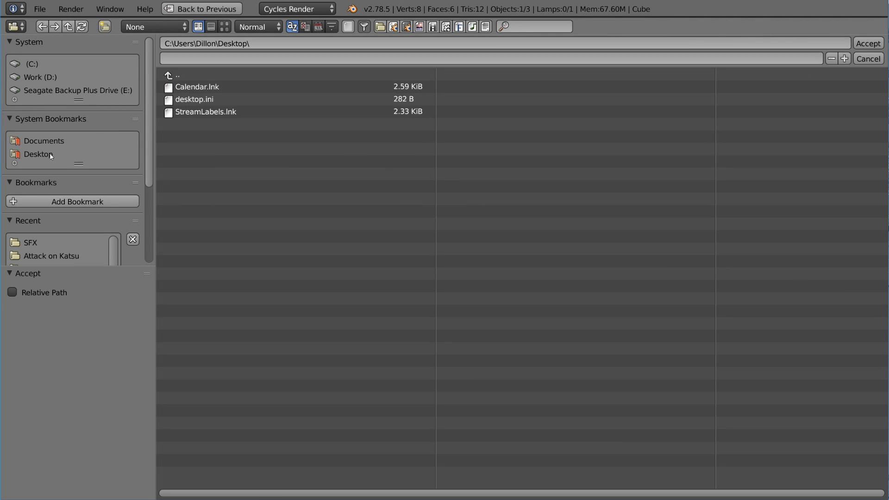
left_click(228, 59)
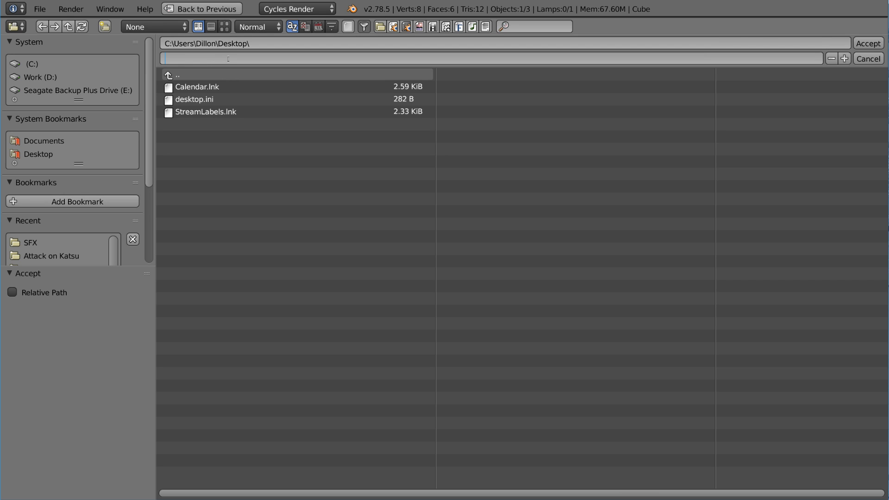
type("DesktopTestRender")
key("Return")
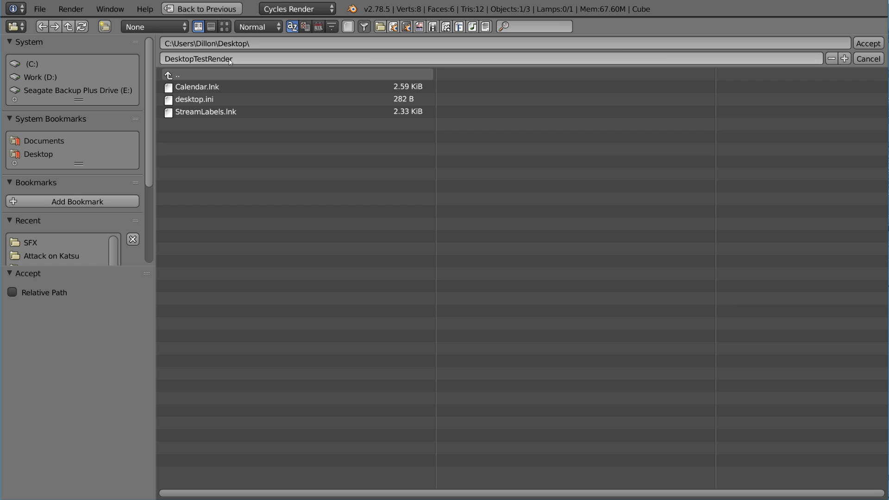
left_click(867, 43)
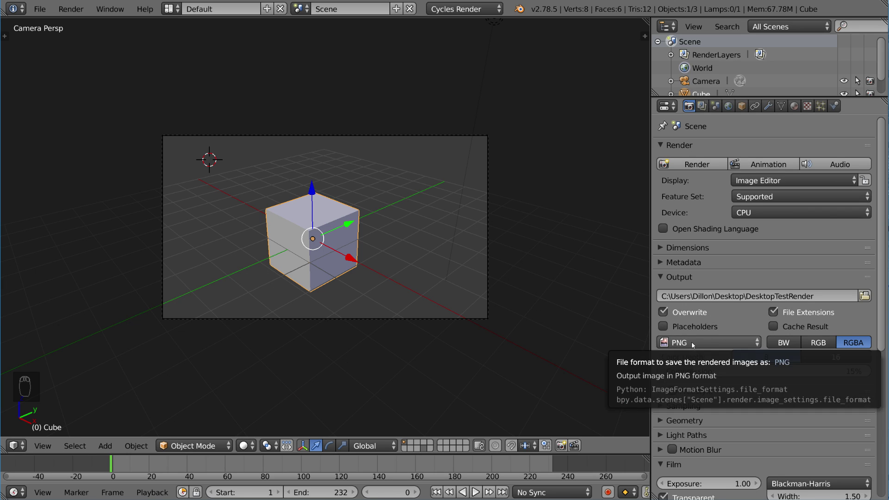
left_click(726, 344)
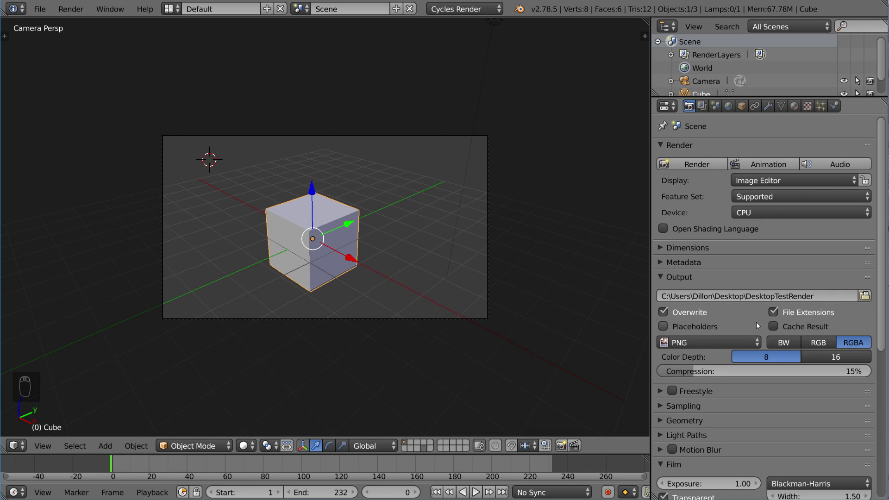
left_click(775, 315)
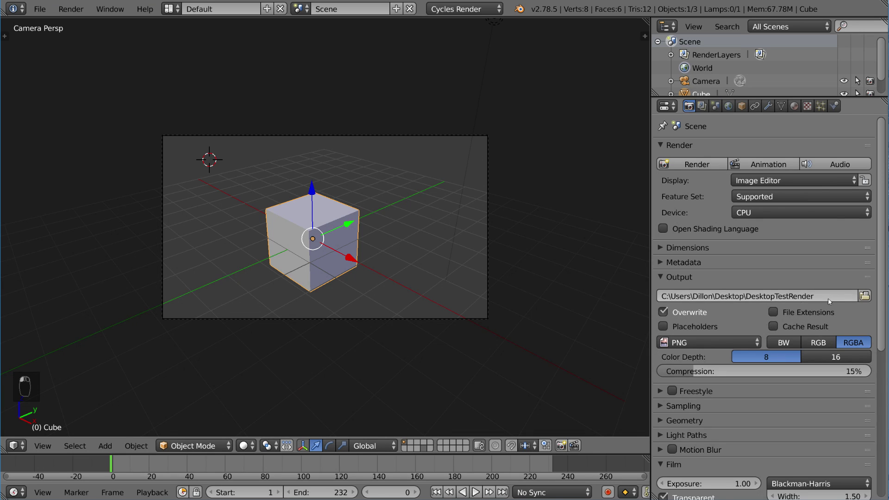
left_click(776, 311)
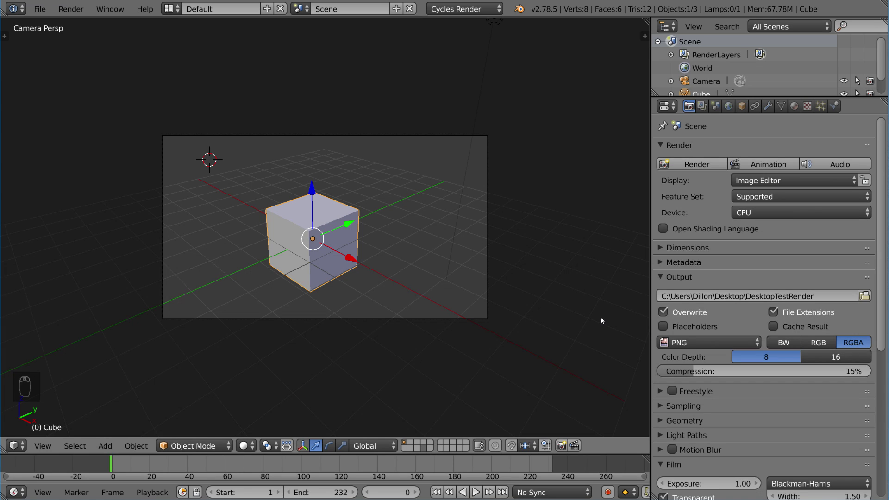
Set the animation end frame to 10 and render it as a PNG sequence with Ctrl+F12.
double_click(320, 492)
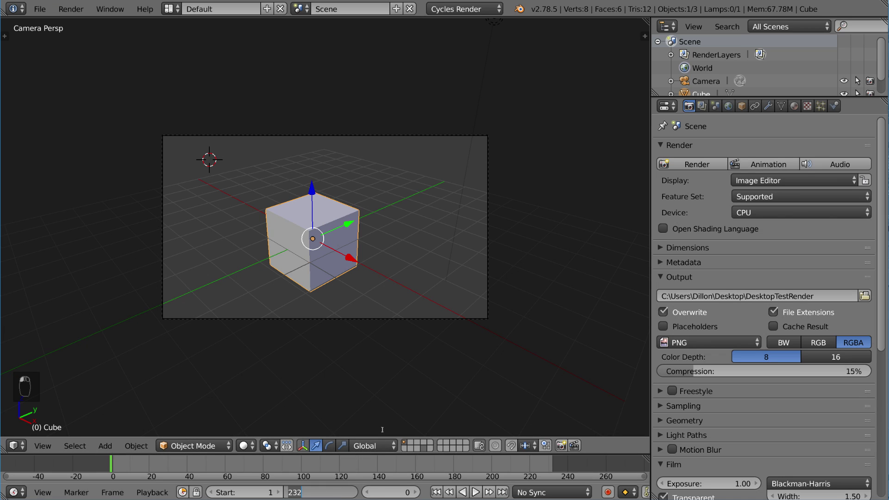
type("10")
key("Return")
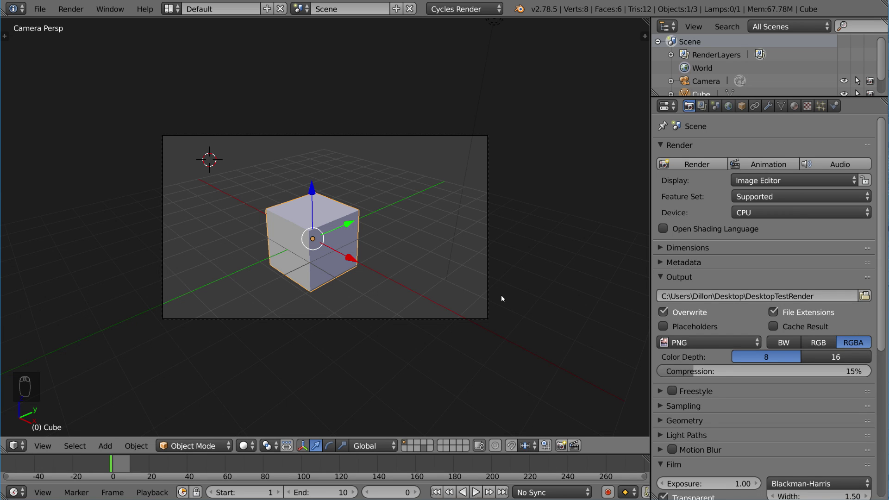
key("ctrl+F12")
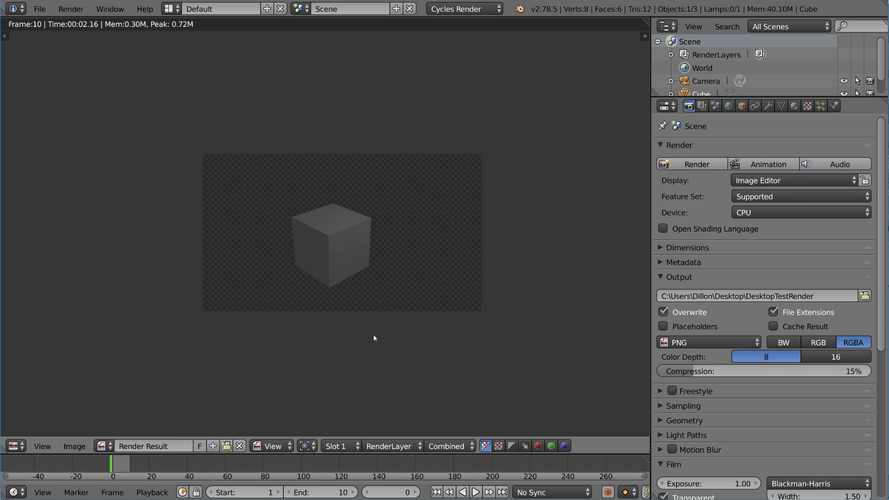
Browse the ten DesktopTestRender PNGs on the Desktop and view DesktopTestRender0010's properties.
key("alt+Tab")
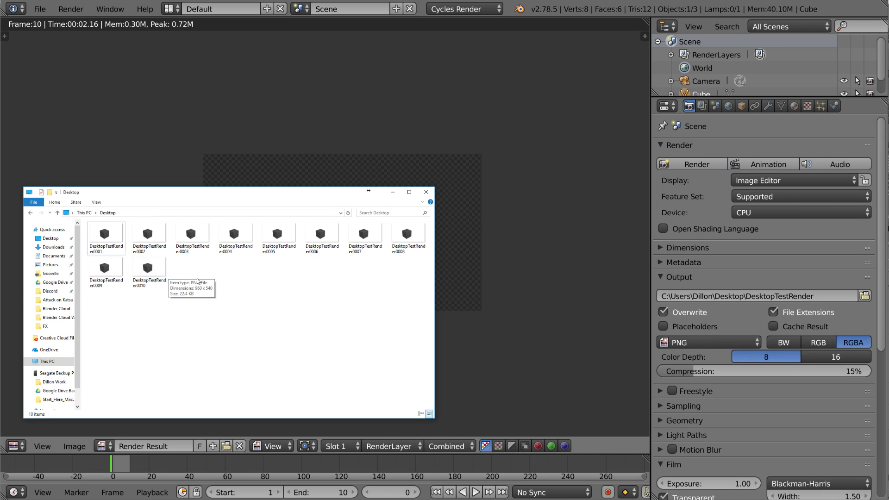
double_click(103, 236)
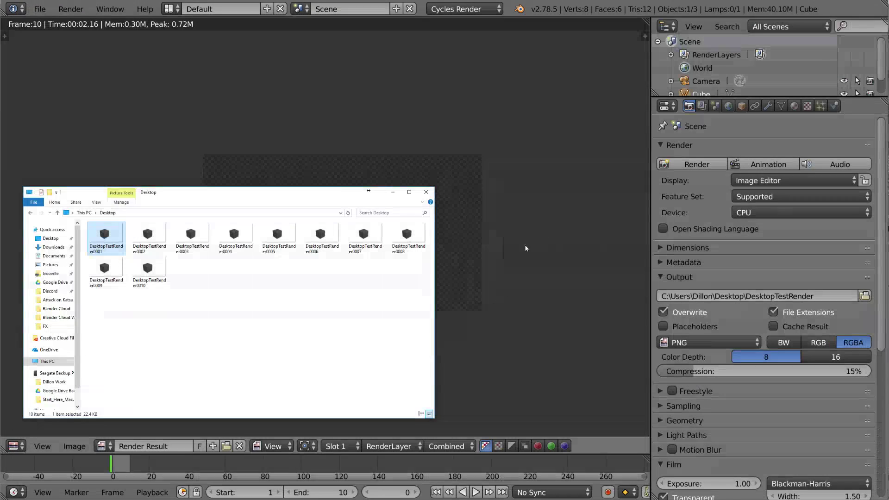
left_click(217, 241)
left_click(142, 236)
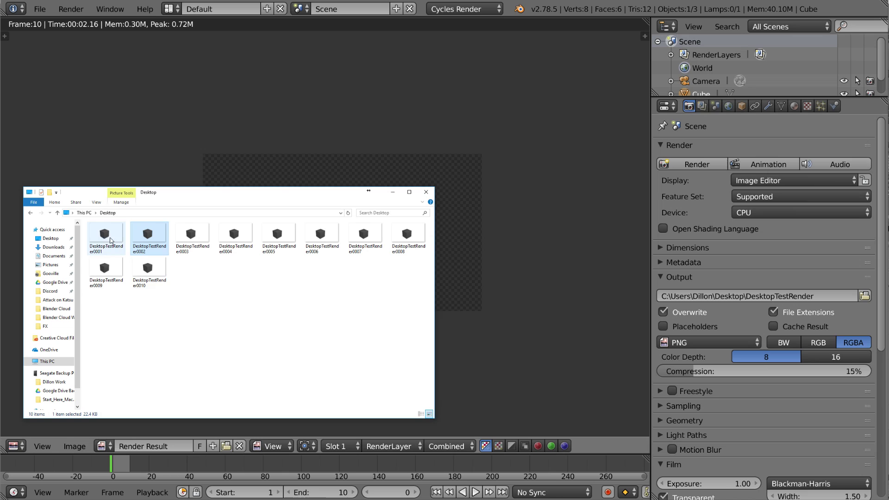
left_click(106, 272)
left_click(147, 273)
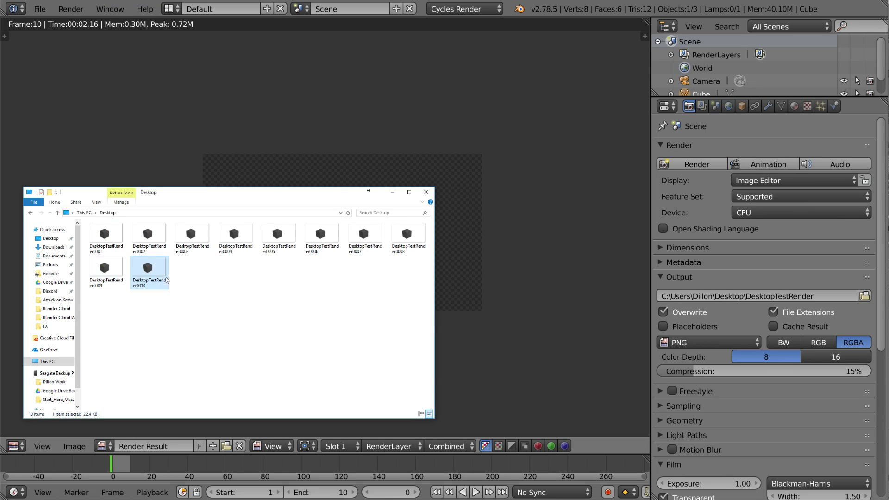
right_click(156, 277)
left_click(208, 270)
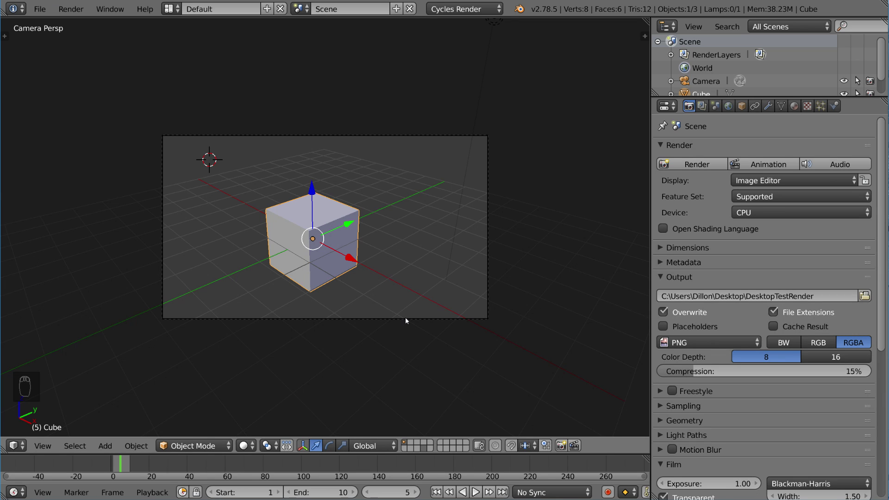
At frame 1, move the cube to the upper-left and key its LocRotScale.
scroll(131, 464, "up", 4)
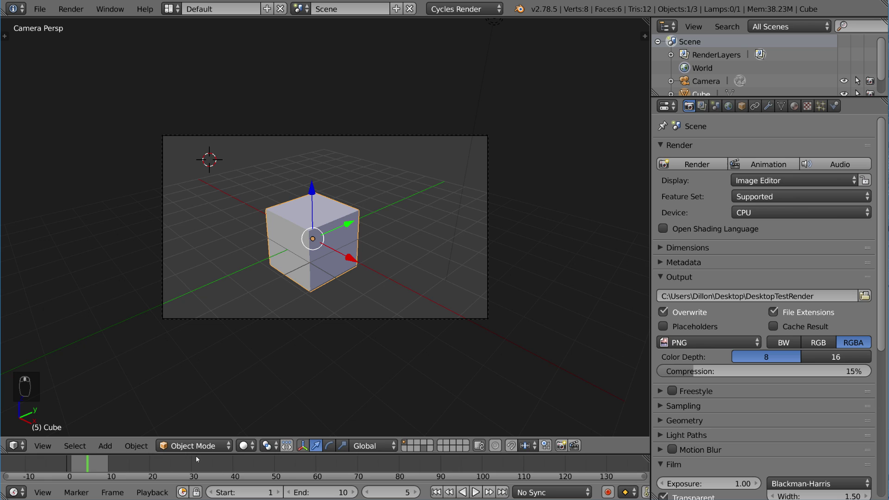
scroll(196, 459, "up", 2)
left_click(148, 469)
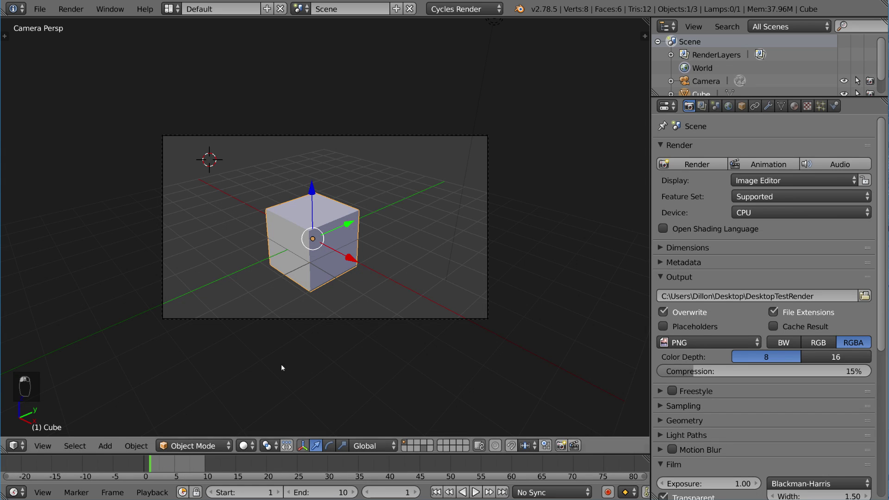
key("g")
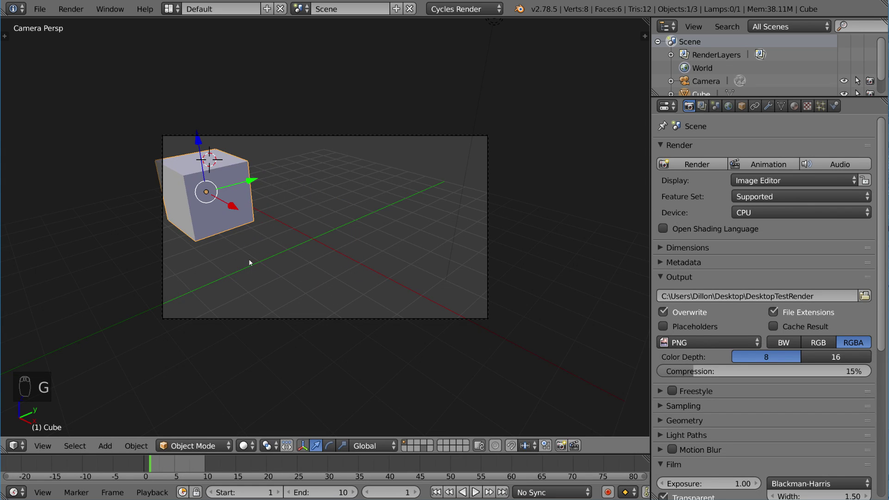
key("i")
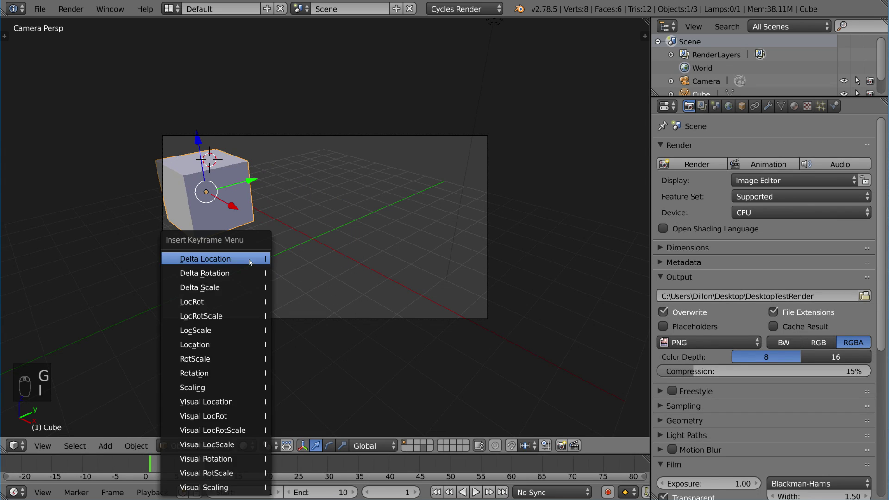
left_click(236, 316)
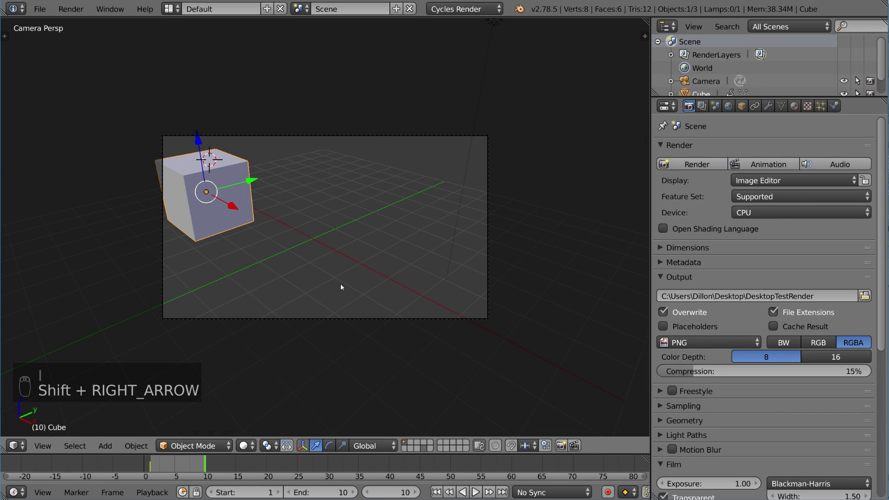
At frame 10, move the cube right, key LocRotScale, and preview the animation.
key("g")
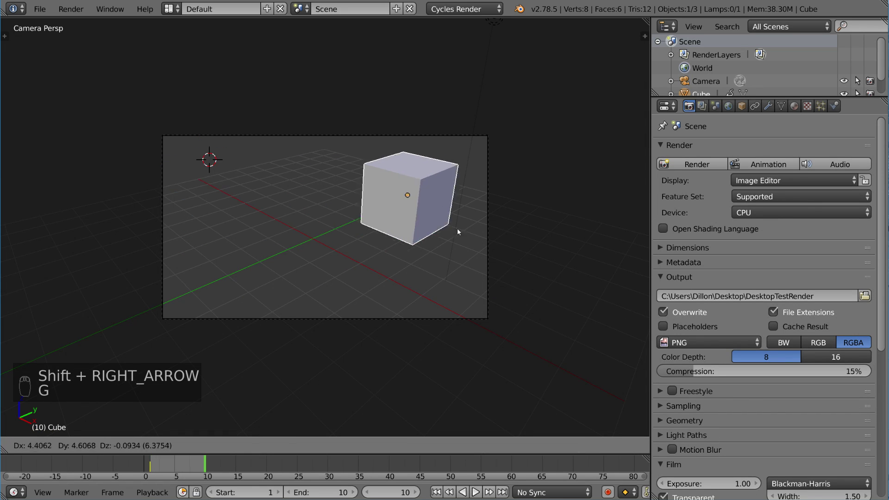
left_click(467, 230)
key("i")
left_click(468, 233)
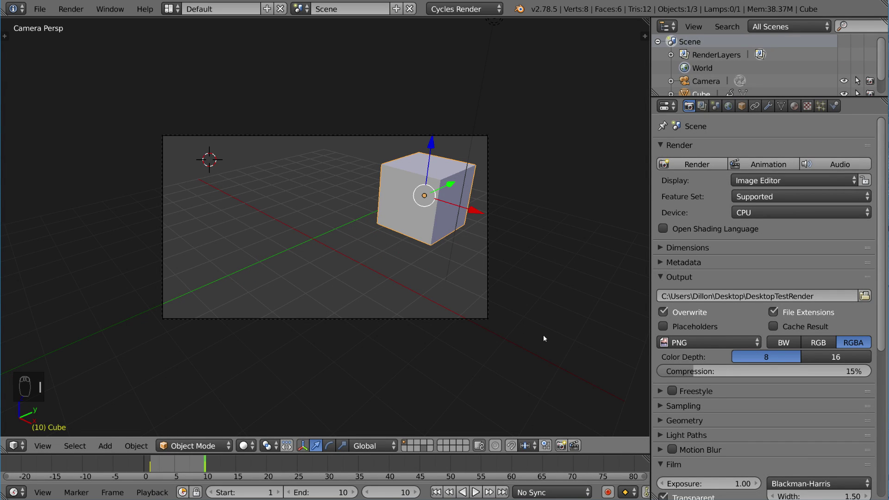
key("alt+a")
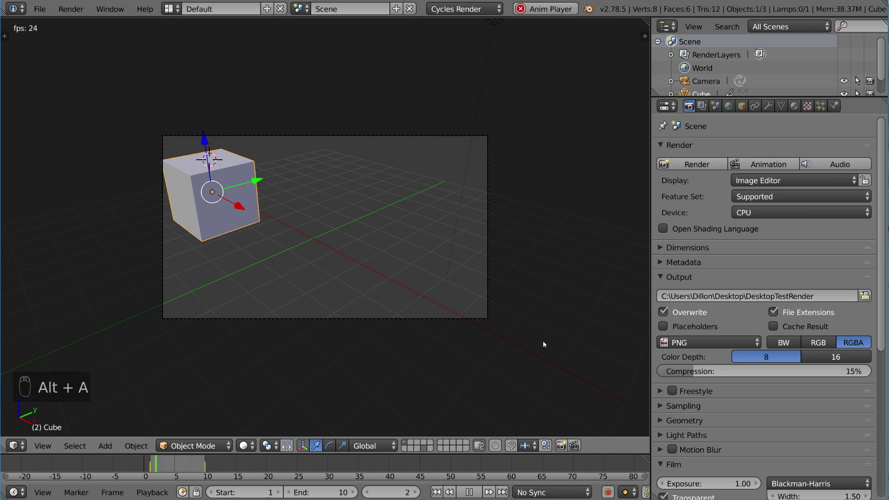
key("alt+a")
key("shift+Left")
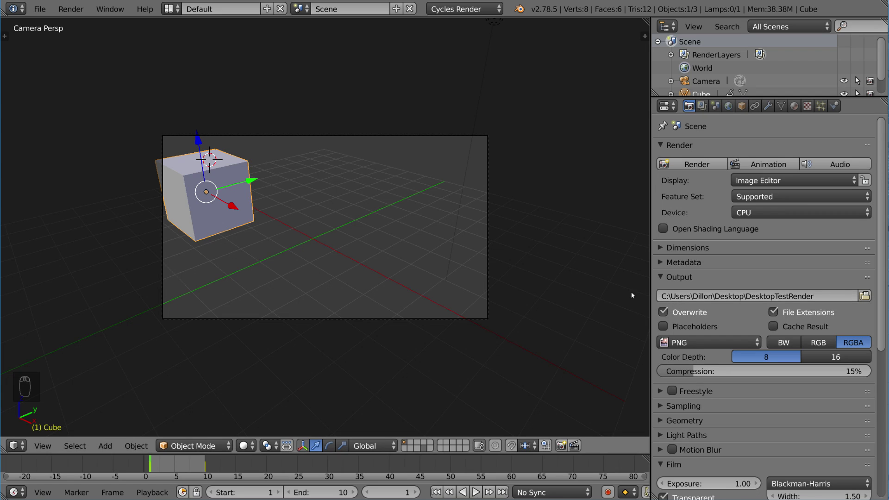
key("F12")
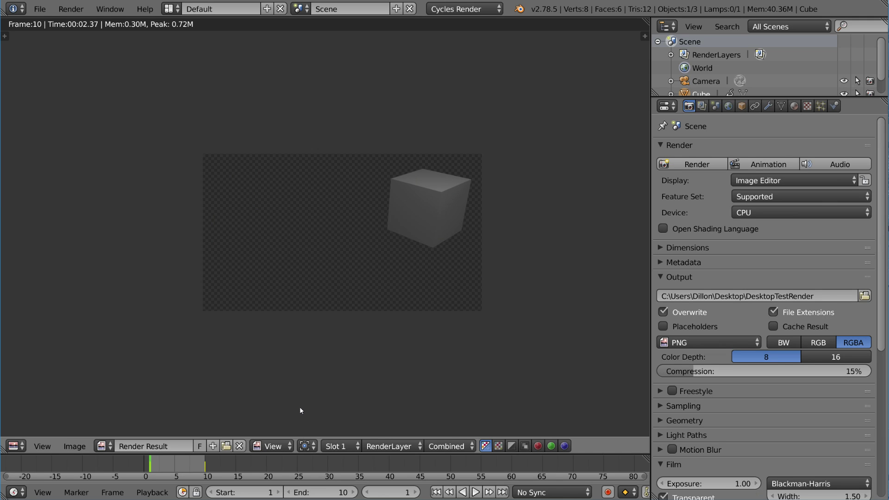
key("alt+Tab")
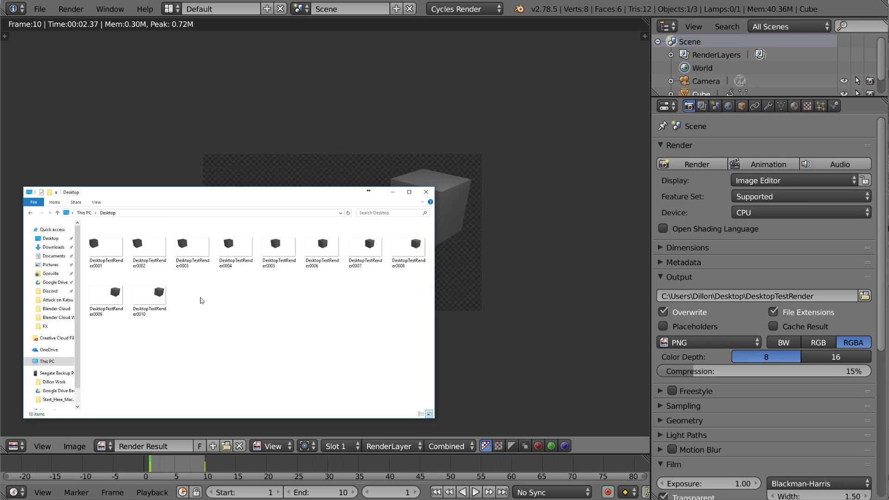
left_click(533, 235)
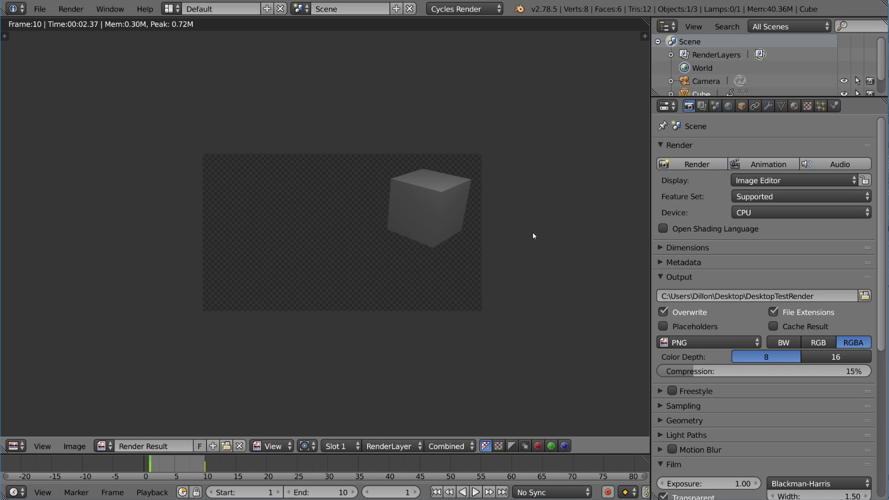
Play back the rendered cube frames with Ctrl+F11, scrub through them, and close the player.
key("ctrl+F11")
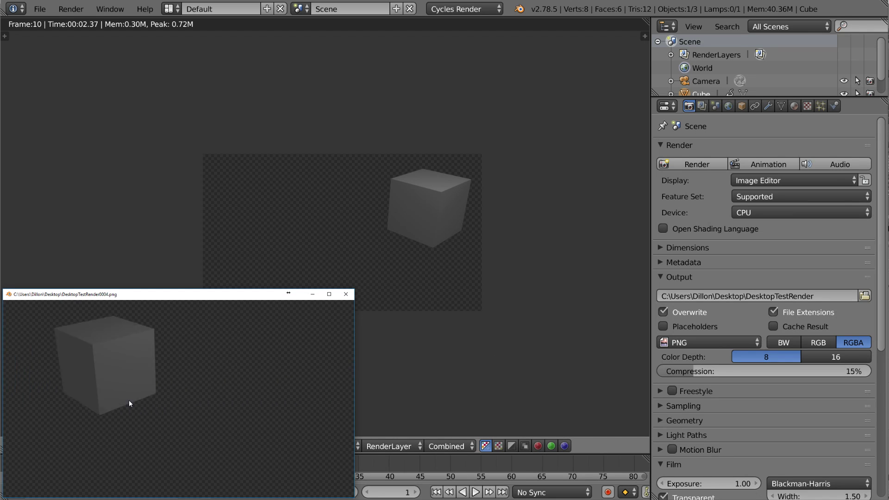
left_click_drag(152, 404, 332, 414)
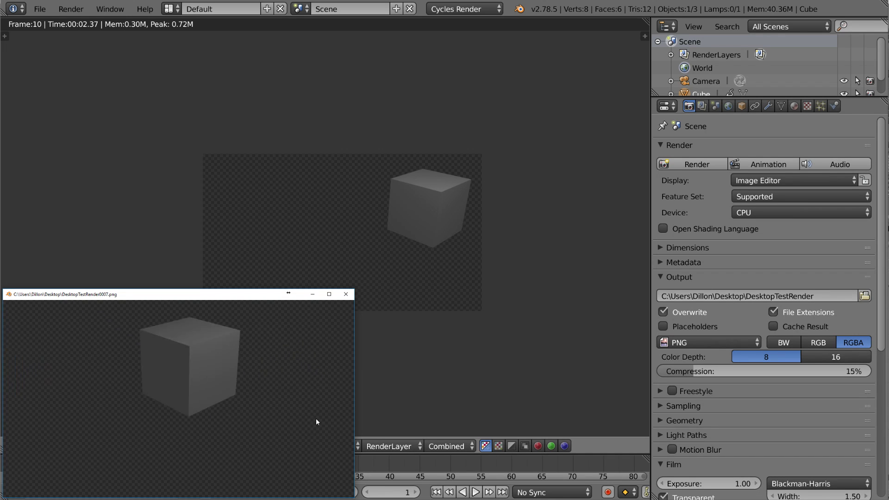
left_click(346, 294)
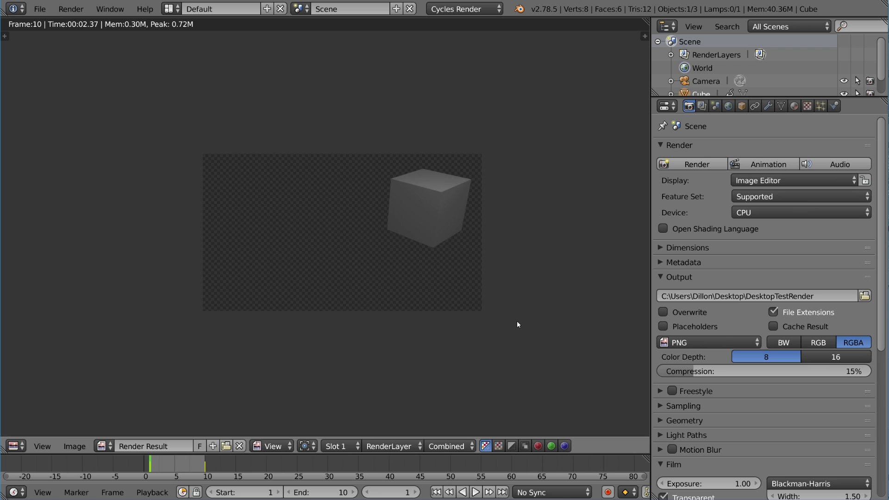
Duplicate the cube, clear the copy's keyframes, and reset it to the world origin.
key("Escape")
key("shift+d")
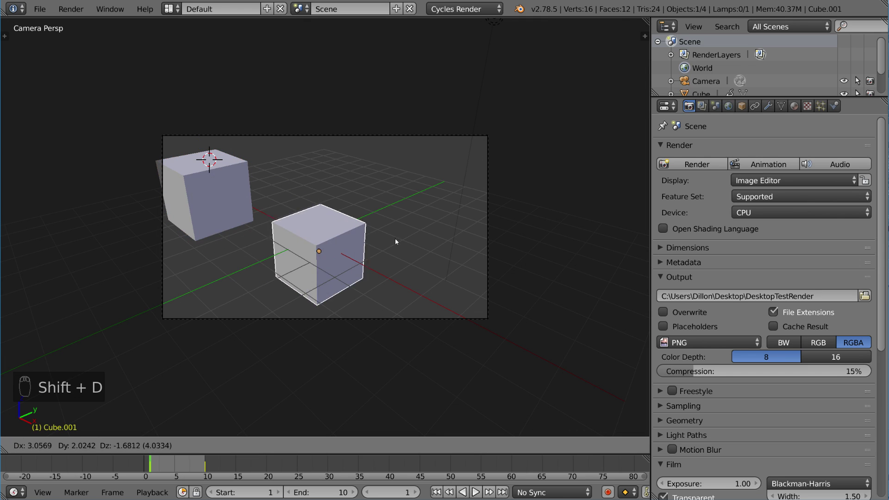
left_click(410, 244)
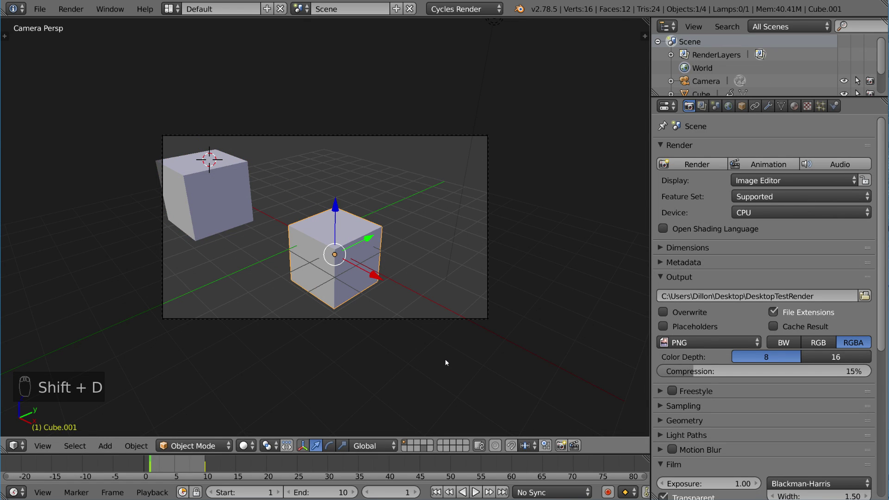
key("alt+i")
left_click(314, 378)
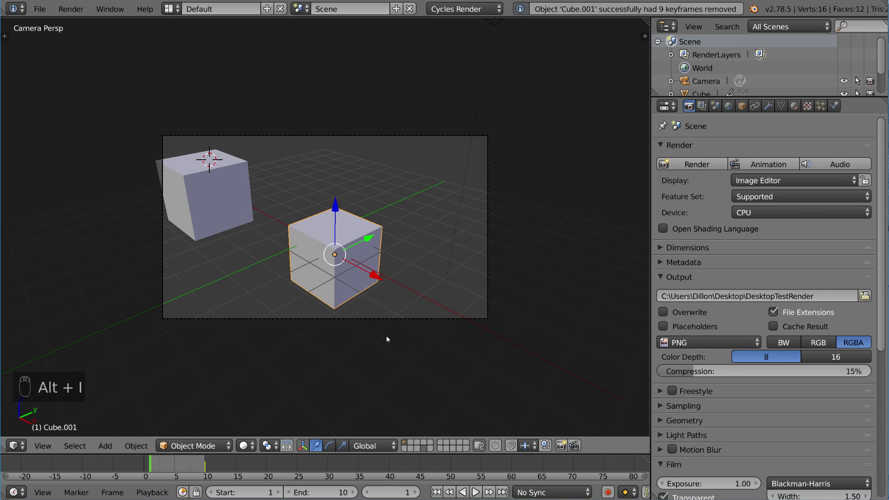
key("shift+Right")
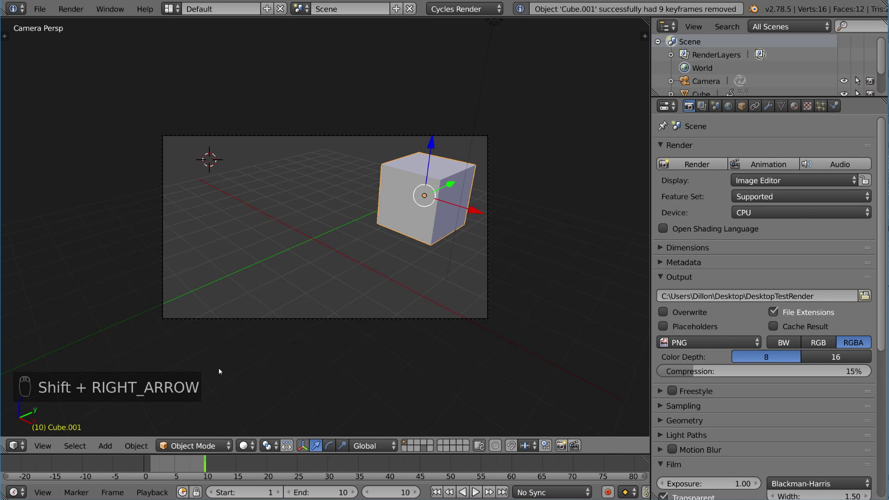
key("alt+i")
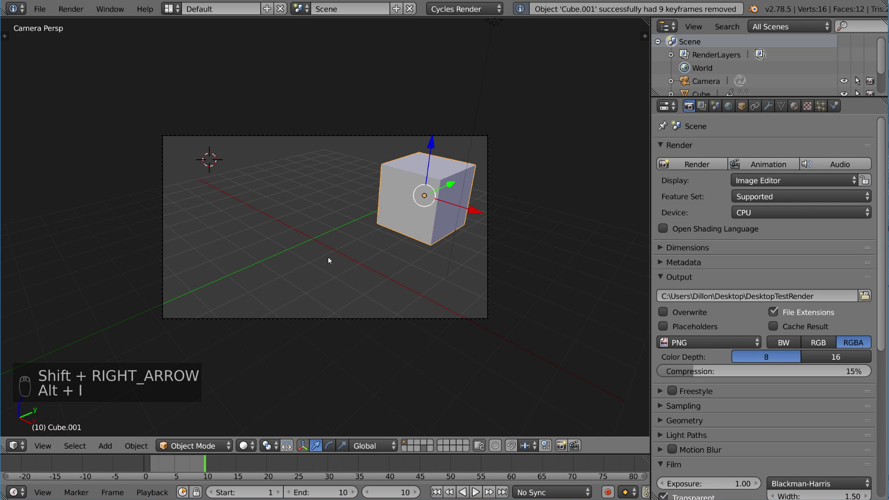
key("g")
left_click(448, 270)
key("alt+g")
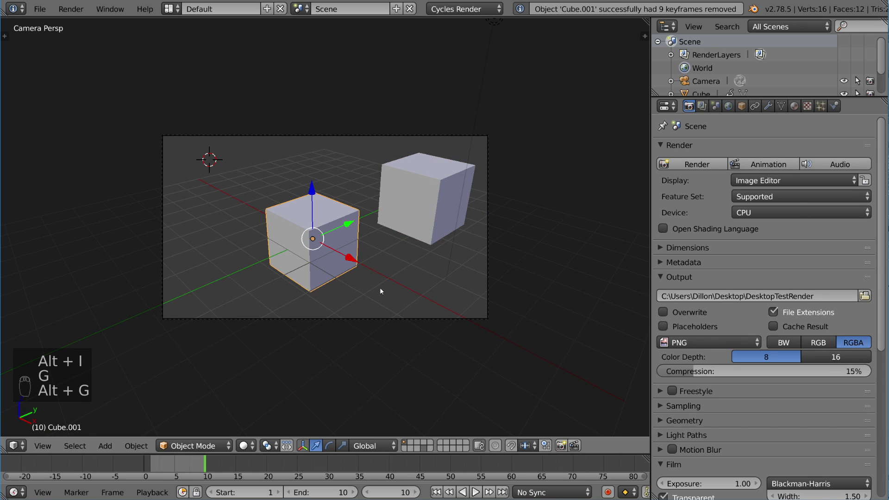
key("alt+a")
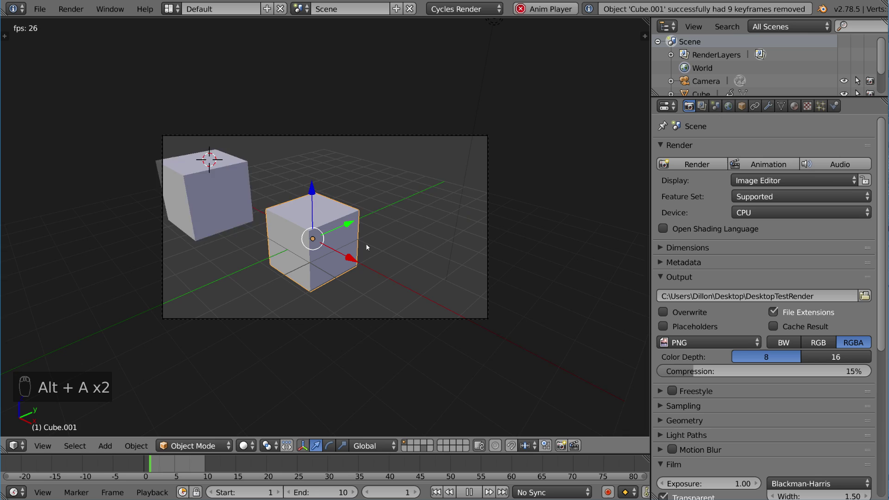
key("alt+a")
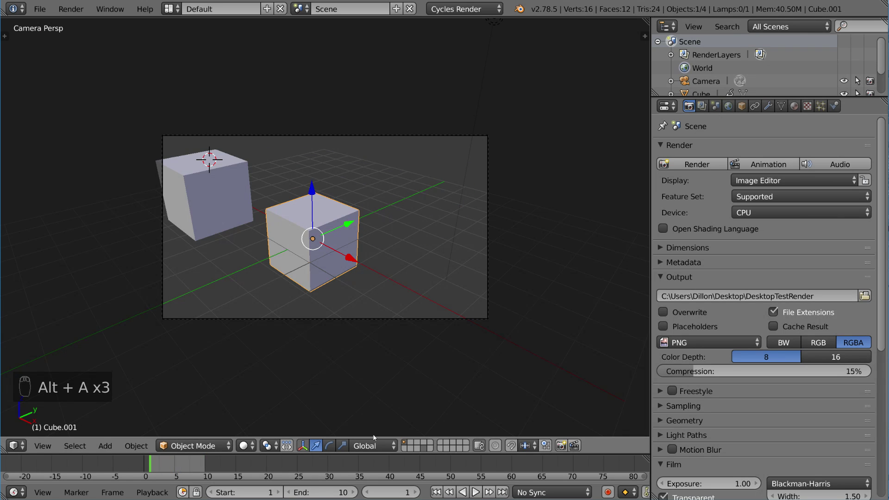
Set the end frame to 15 and key the original cube lower-right at frame 15.
left_click(329, 487)
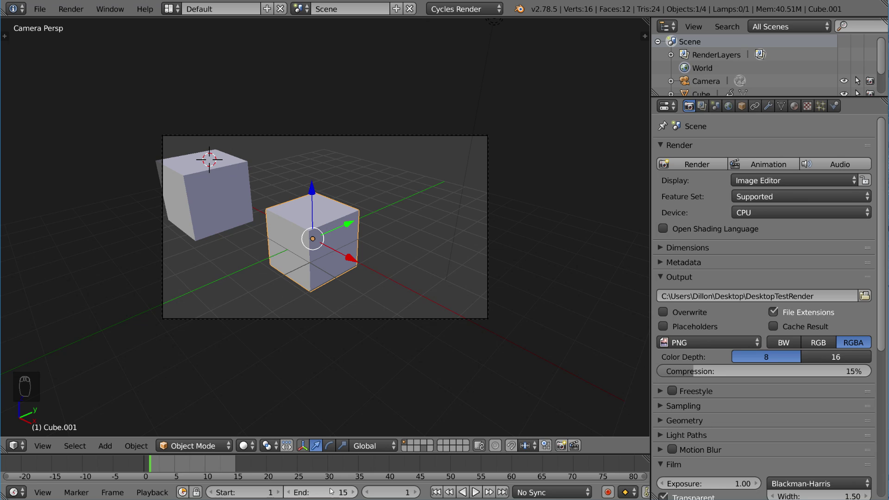
key("Return")
right_click(228, 232)
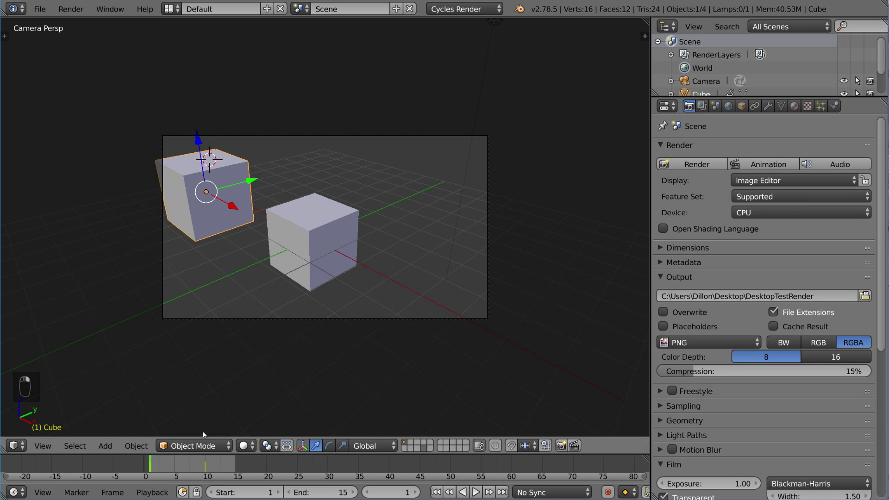
key("shift+Right")
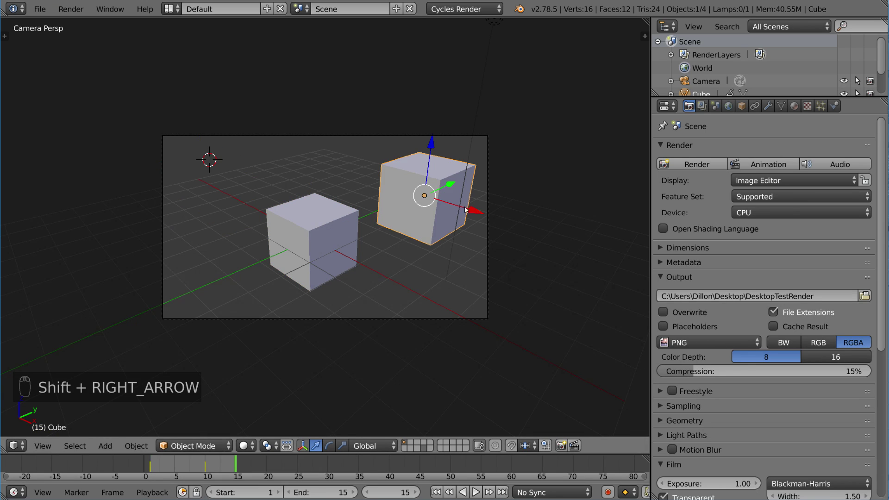
key("g")
left_click(482, 277)
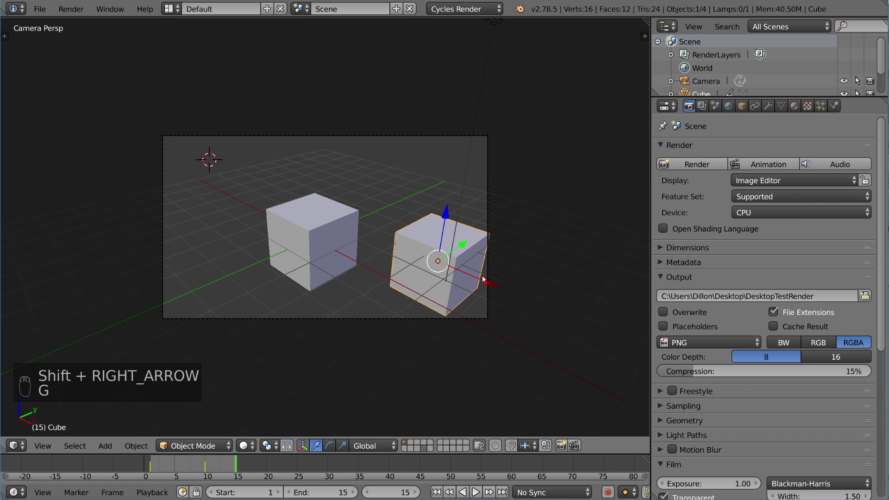
key("i")
left_click(481, 277)
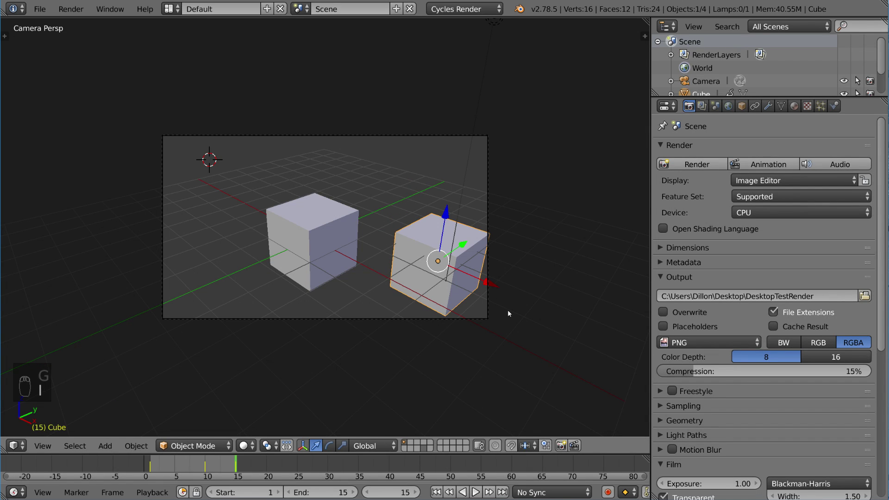
key("alt+a")
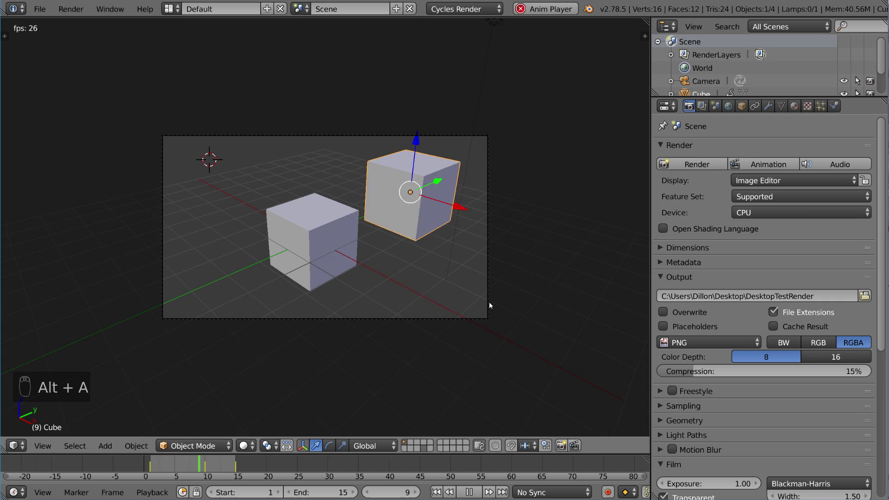
key("alt+a")
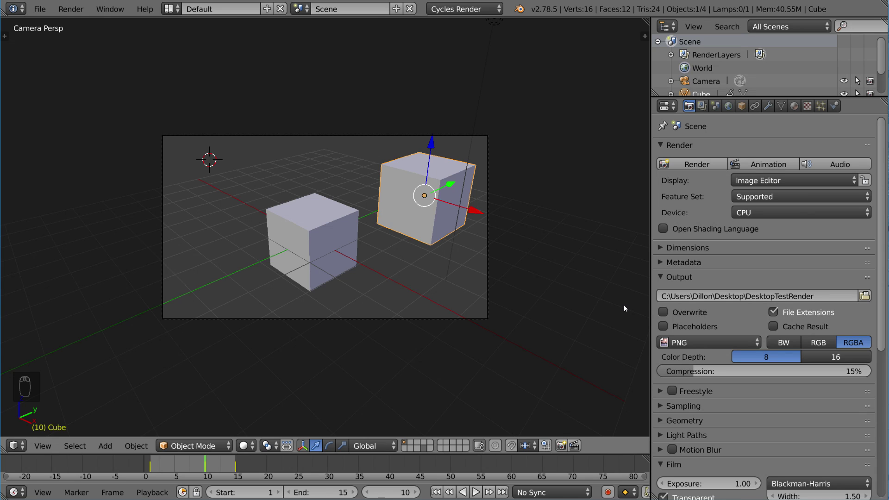
Render the animation to add frames 0011–0015, then view all fifteen PNGs in File Explorer.
key("Right")
key("F12")
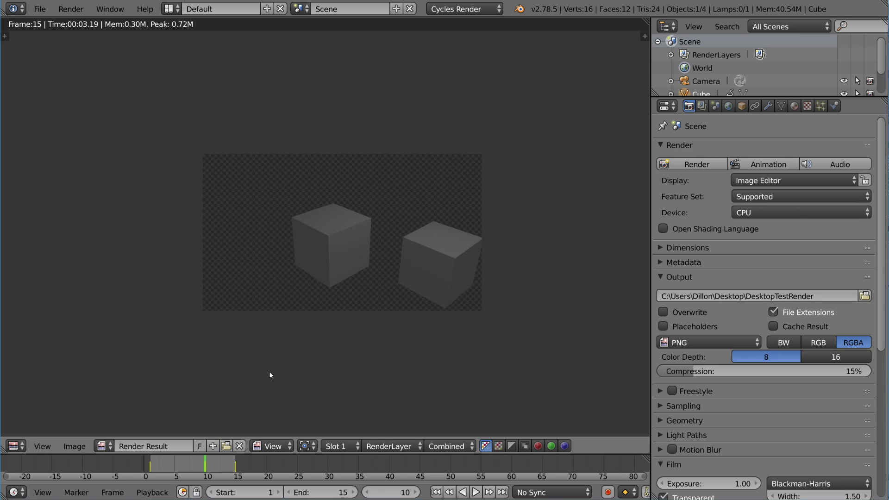
key("alt+Tab")
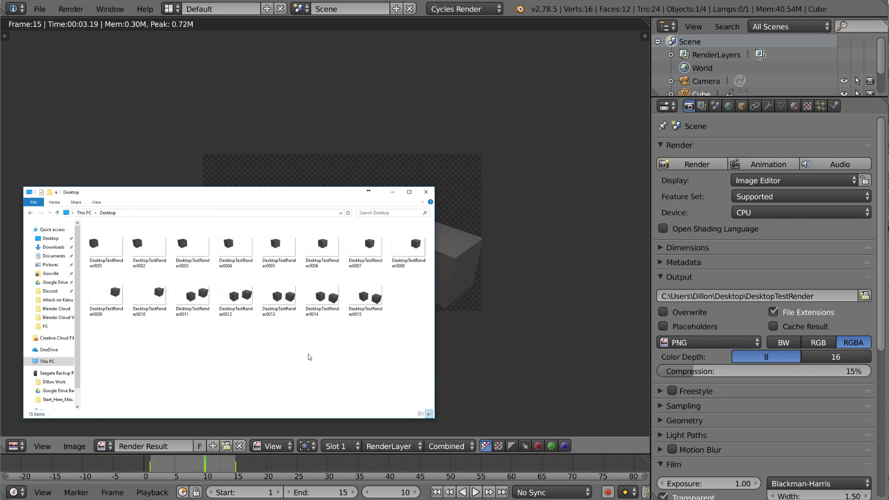
Turn on Placeholders in the Output panel and delete all fifteen DesktopTestRender PNGs.
left_click(619, 351)
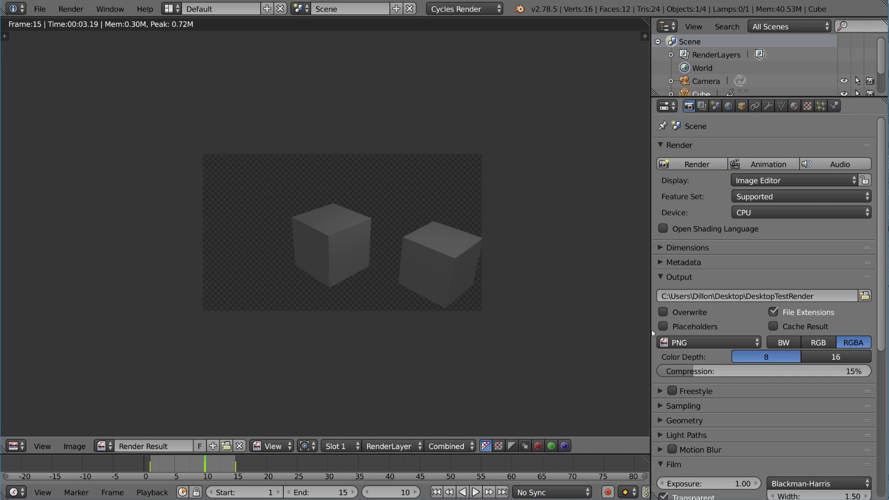
left_click(662, 326)
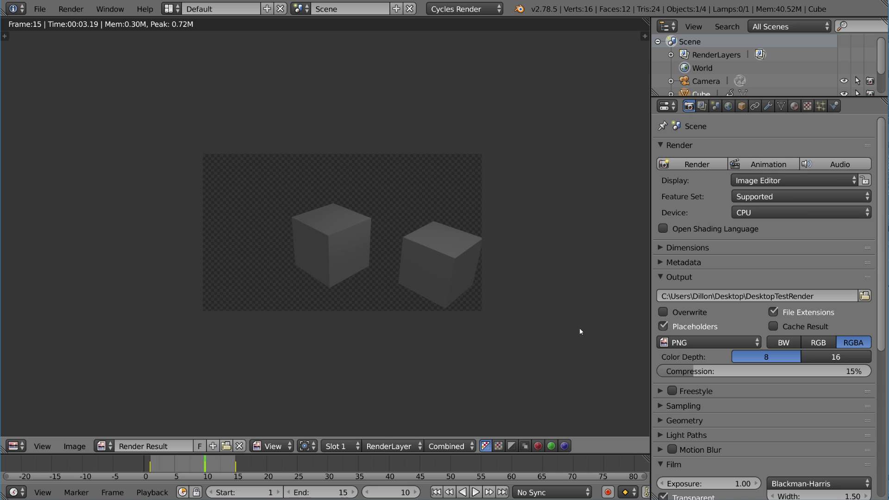
key("alt+Tab")
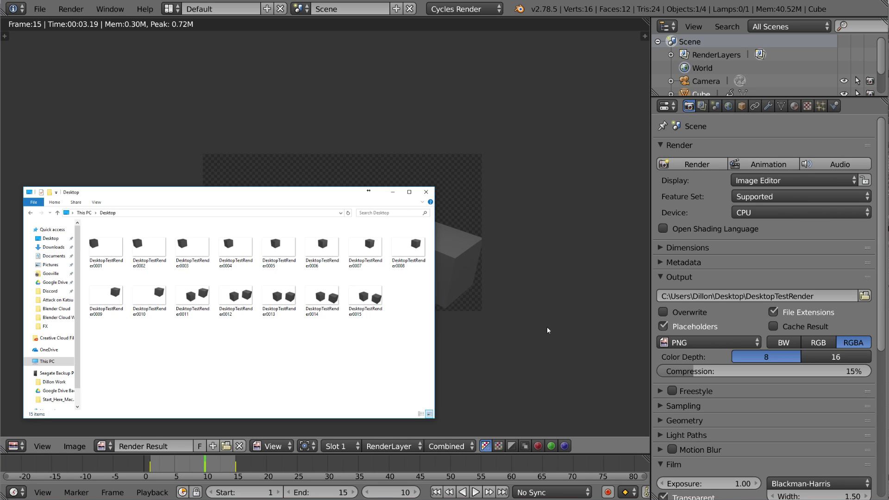
left_click_drag(409, 336, 135, 270)
key("Delete")
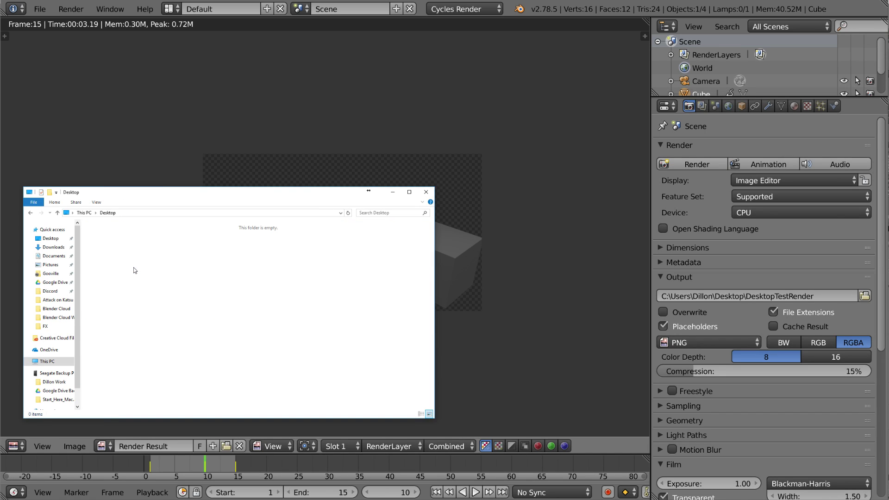
left_click(516, 284)
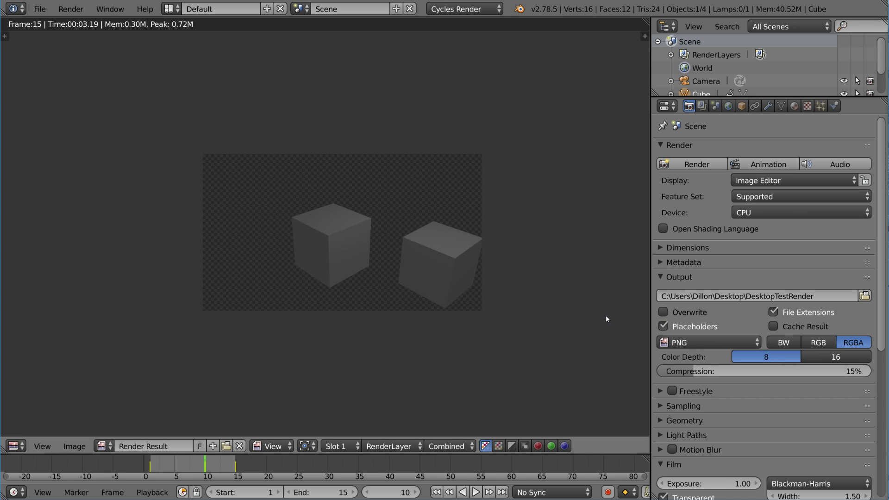
Re-render all 15 frames with Ctrl+F12 and watch the DesktopTestRender PNGs appear on the Desktop.
key("ctrl+F12")
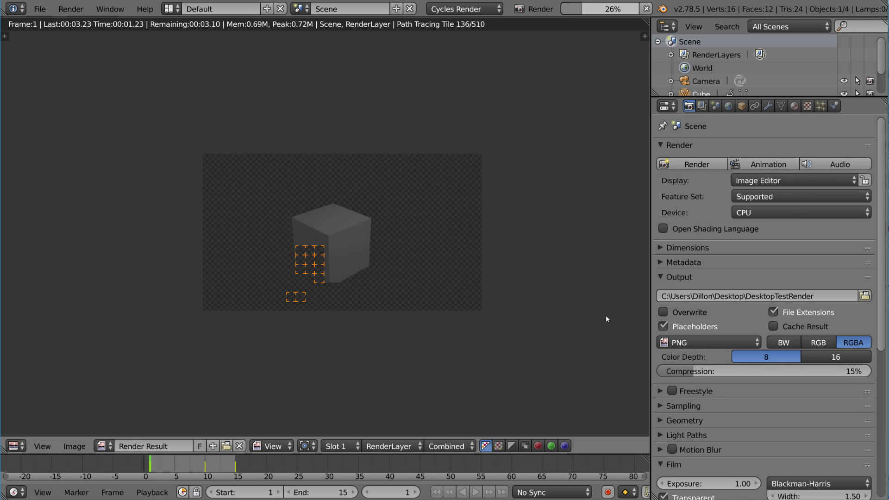
key("alt+Tab")
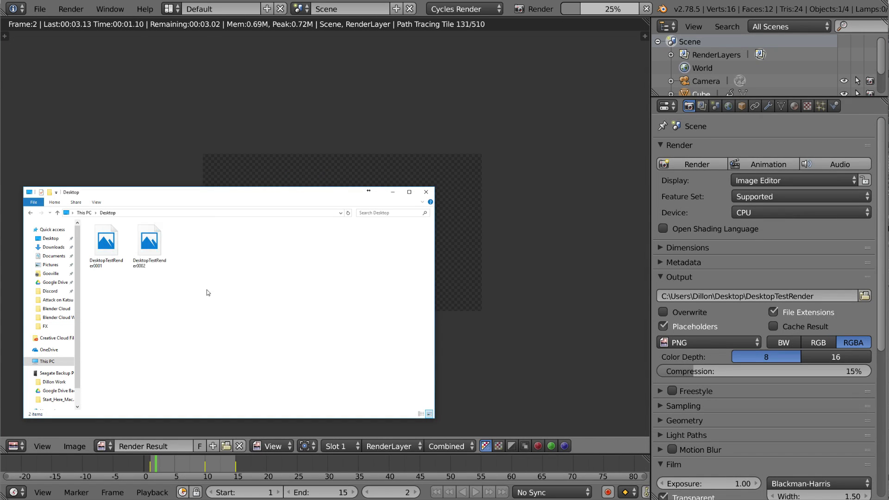
left_click_drag(211, 200, 253, 243)
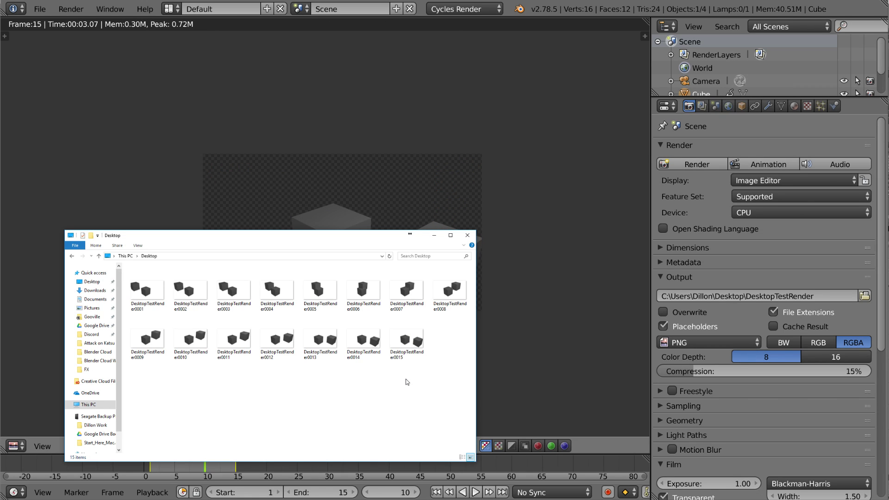
Bring Blender forward and exit the render result back to the two-cube camera view.
left_click(621, 312)
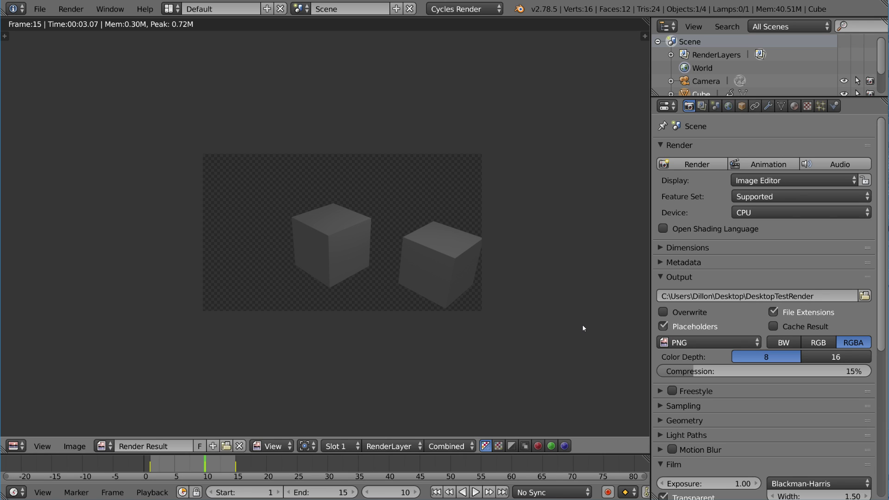
key("Escape")
scroll(794, 309, "down", 1)
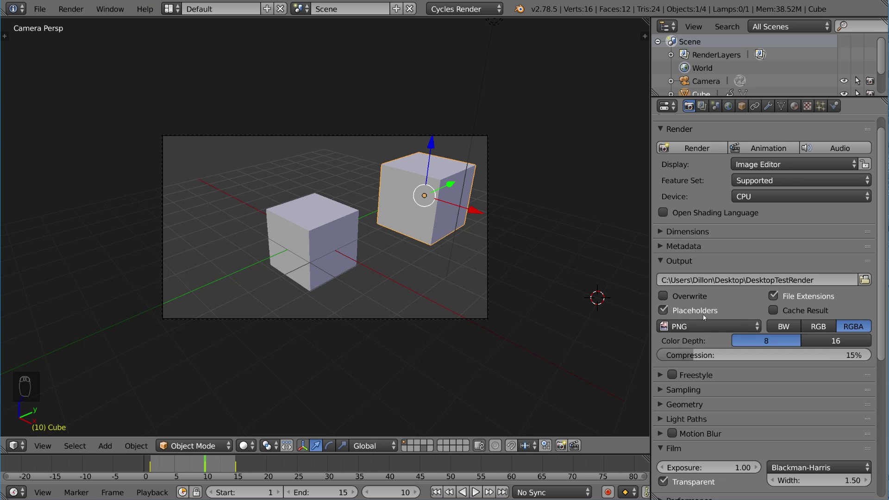
Split the 3D view and turn the top area into a Compositing node editor with Use Nodes on.
left_click_drag(6, 454, 48, 233)
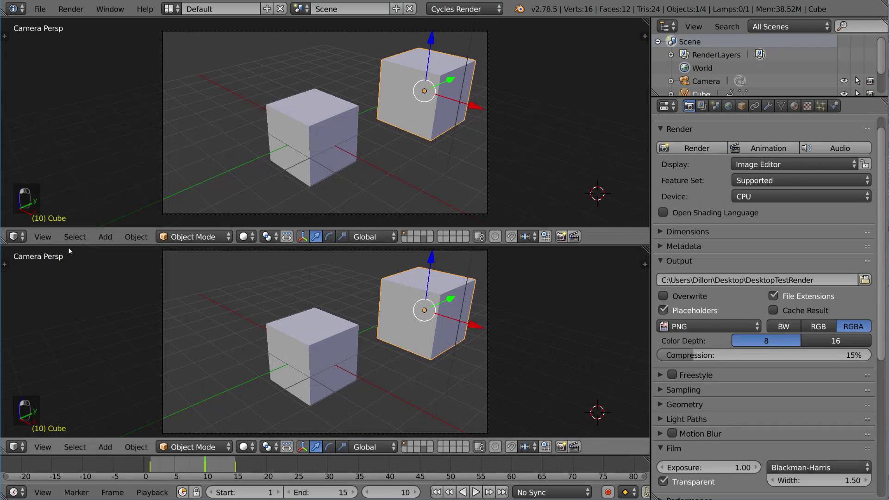
left_click(14, 237)
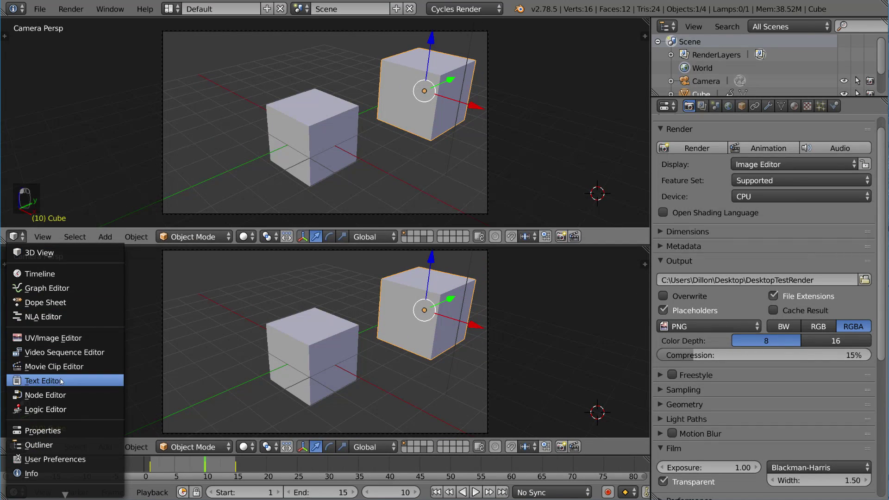
left_click(59, 395)
left_click(170, 237)
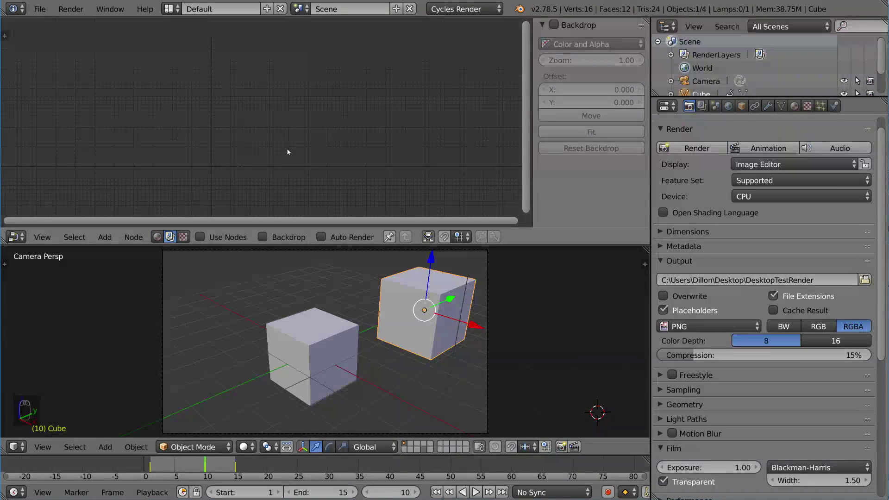
left_click(200, 237)
Add a Blur node and insert it on the link between Render Layers and Composite.
key("Home")
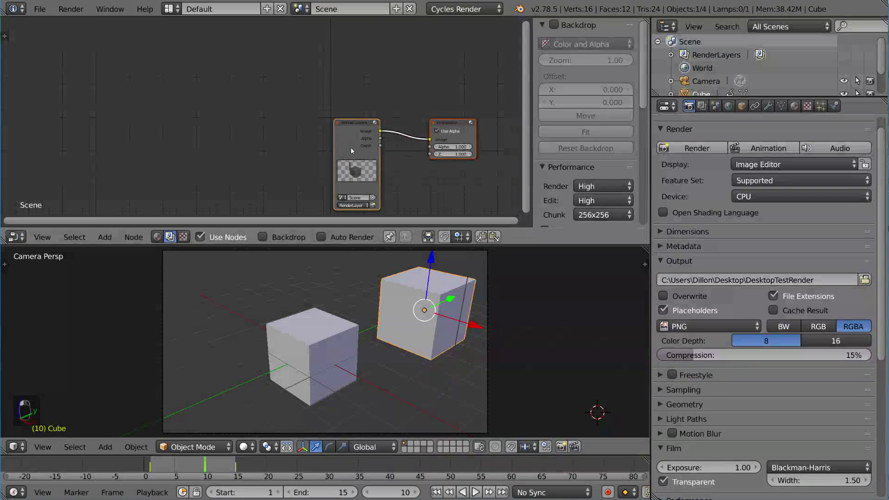
left_click_drag(351, 150, 162, 114)
scroll(288, 107, "up", 3)
key("shift+a")
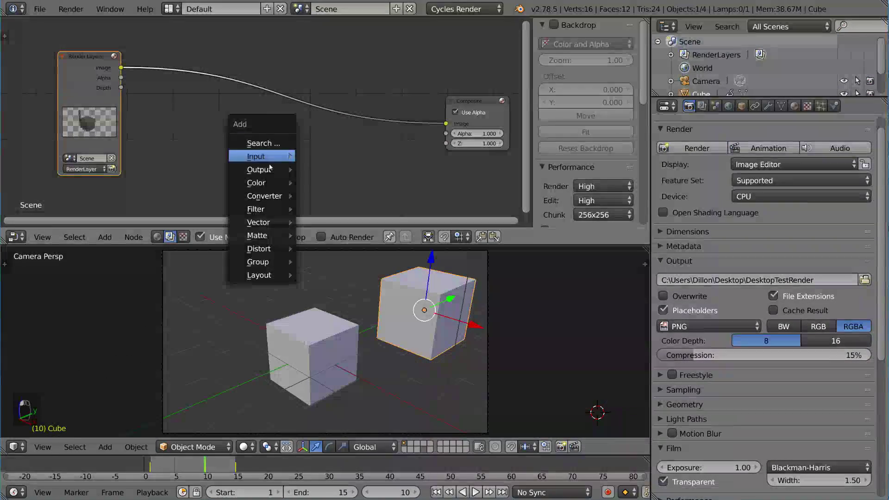
mouse_move(257, 209)
left_click(307, 236)
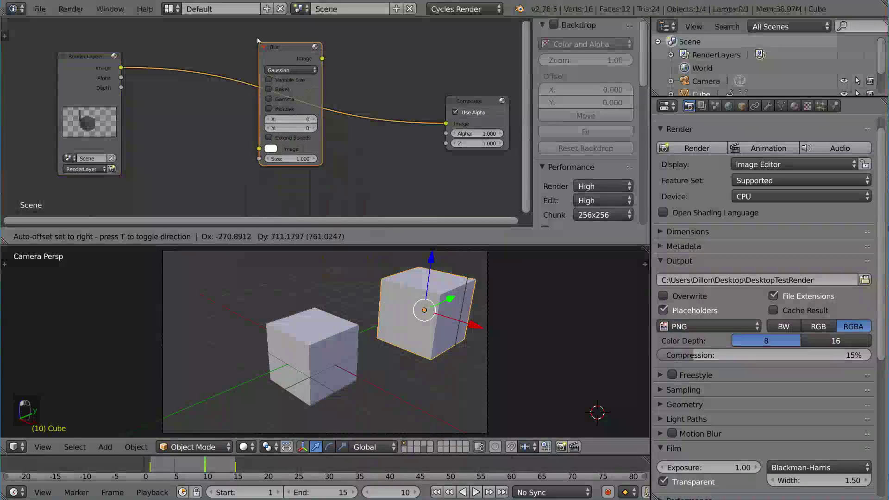
left_click(257, 37)
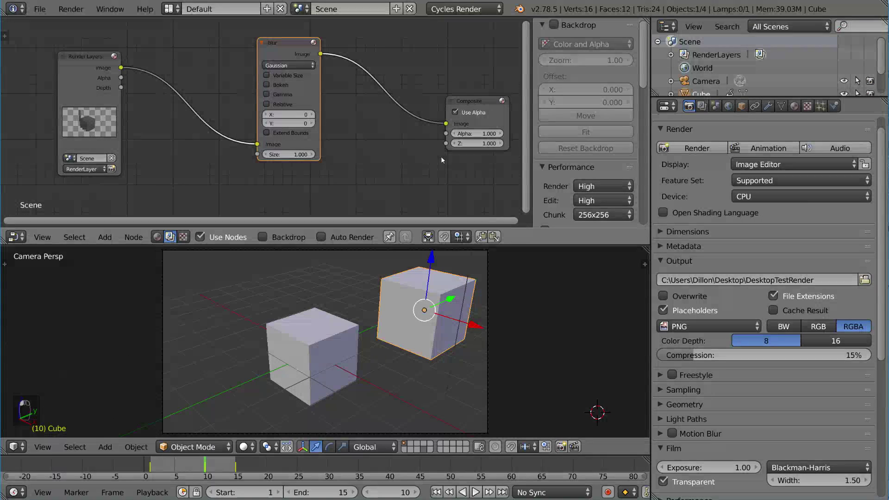
scroll(769, 271, "down", 3)
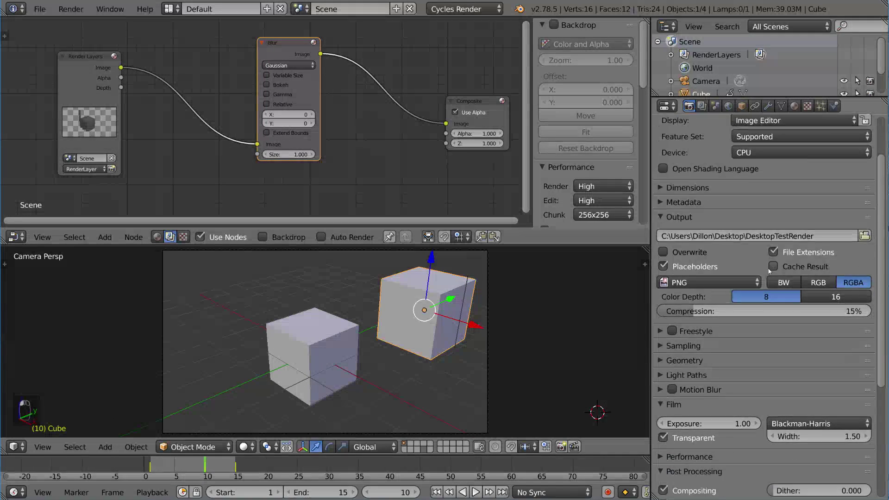
scroll(769, 271, "up", 3)
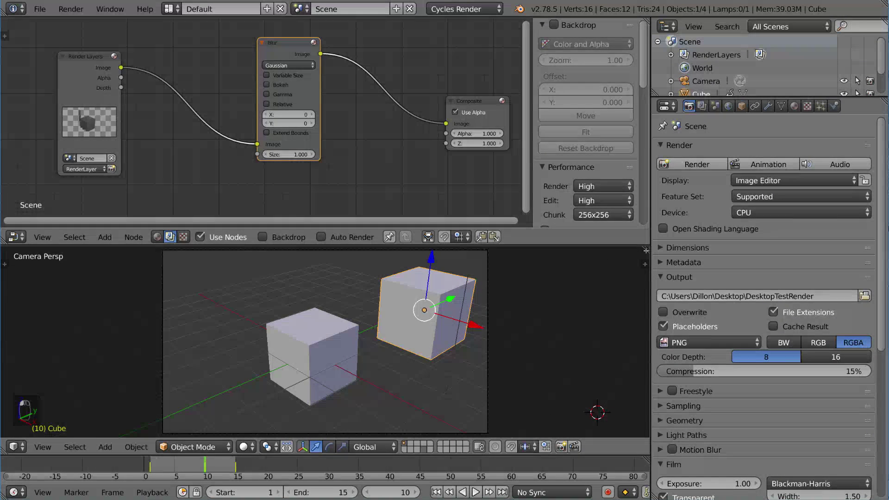
Join the node editor area back into the 3D viewport so the camera view fills the left side.
left_click_drag(645, 251, 632, 199)
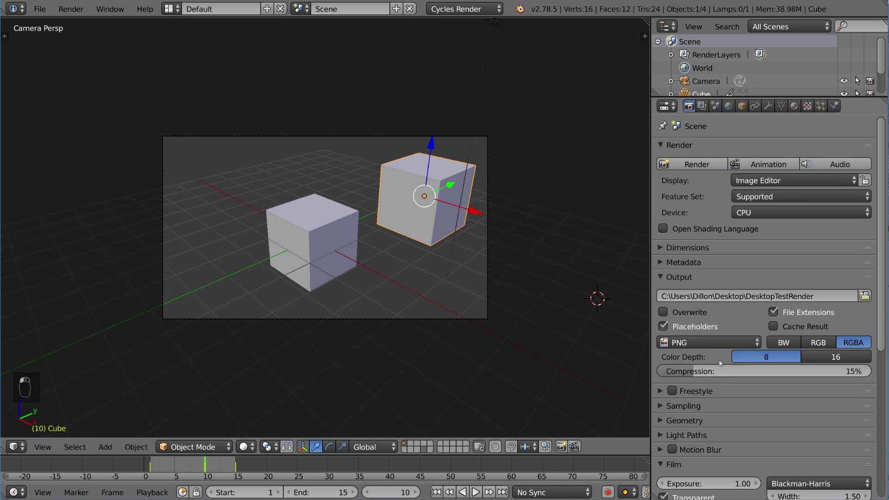
Switch the output file format to FFmpeg video and expand its Encoding settings.
left_click(713, 342)
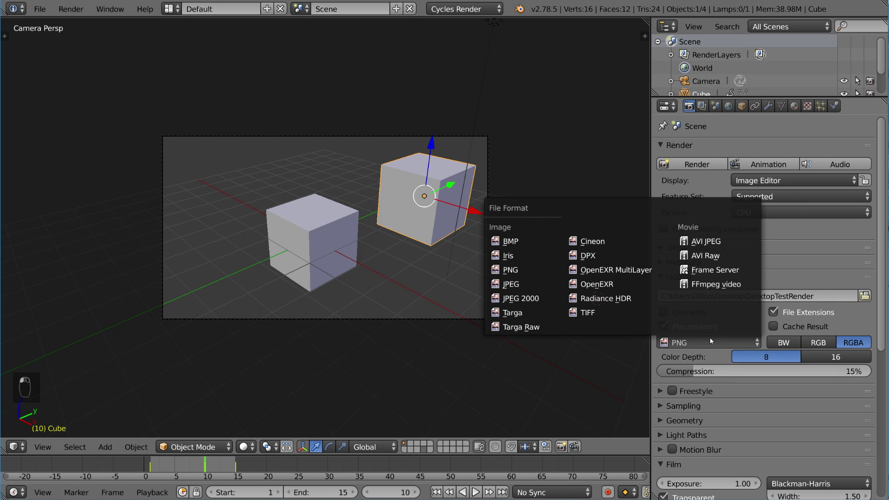
left_click(706, 286)
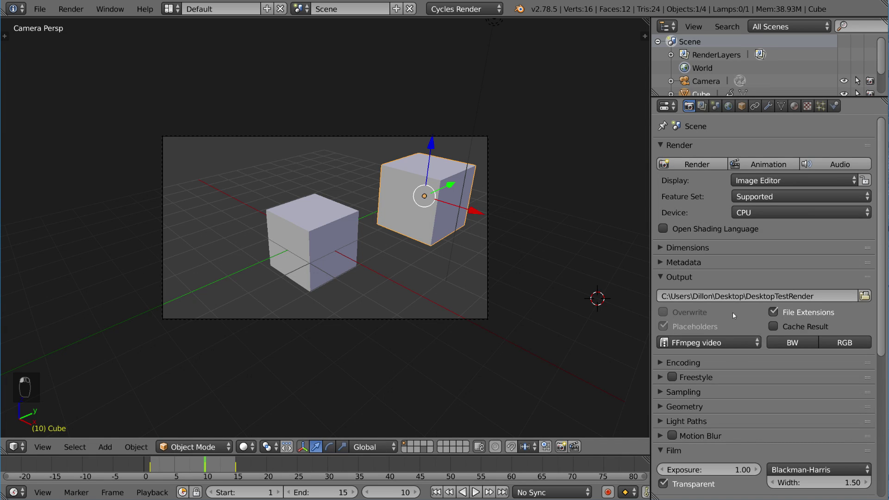
left_click(695, 362)
scroll(736, 363, "down", 1)
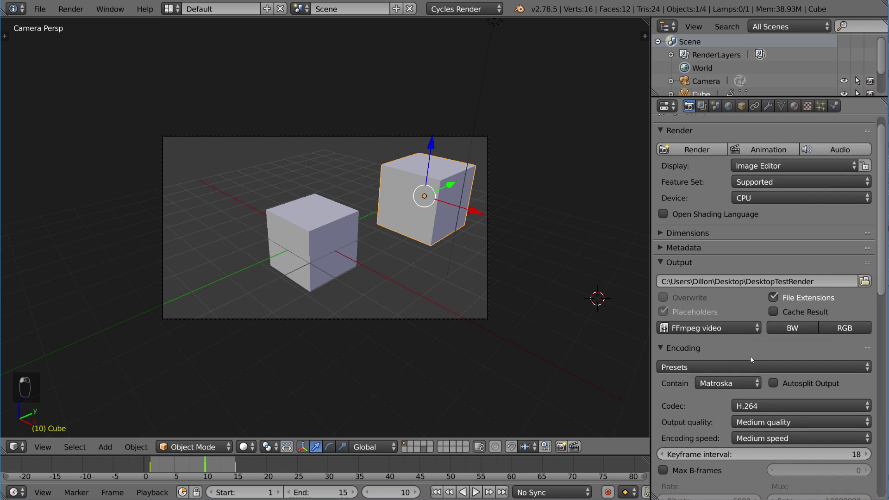
scroll(745, 368, "down", 1)
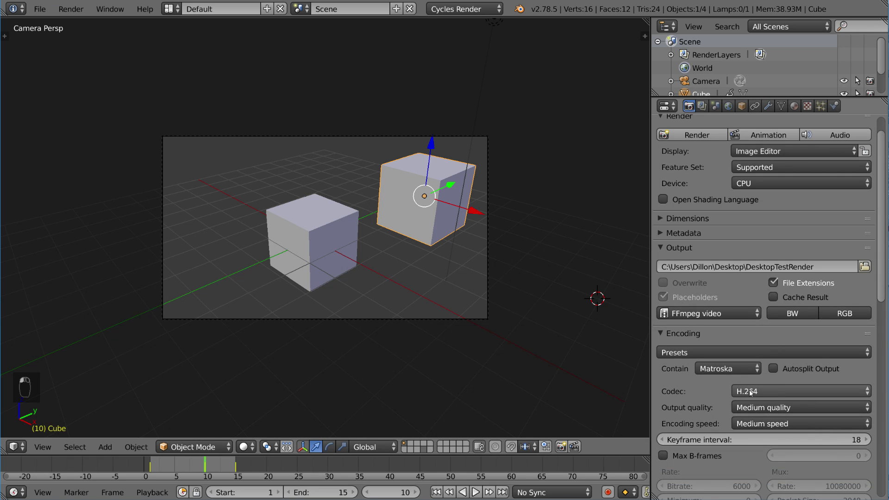
Apply the 'h264 in MP4' preset, checking codec, quality, speed and MPEG-4 container.
left_click(765, 391)
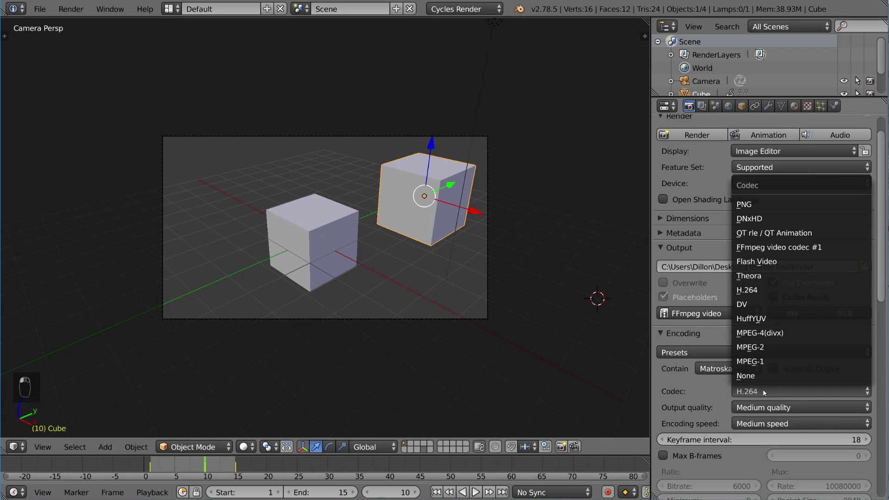
left_click(742, 408)
left_click(740, 423)
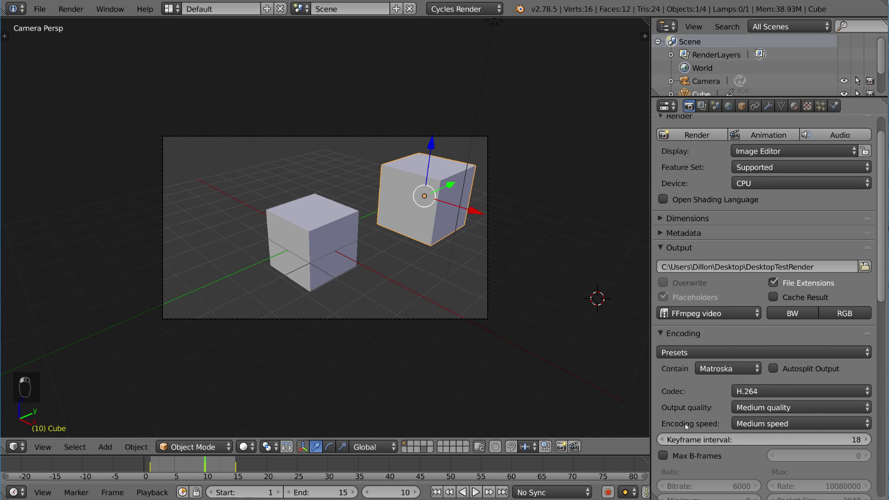
left_click(721, 355)
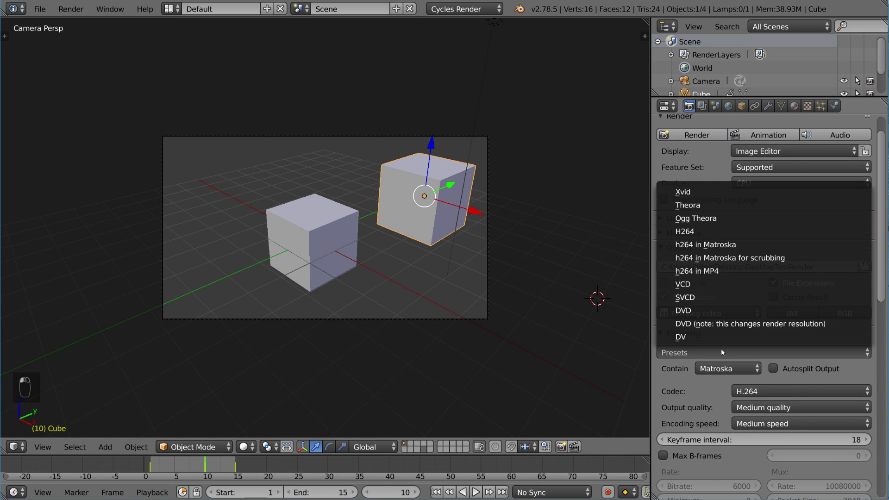
left_click(722, 272)
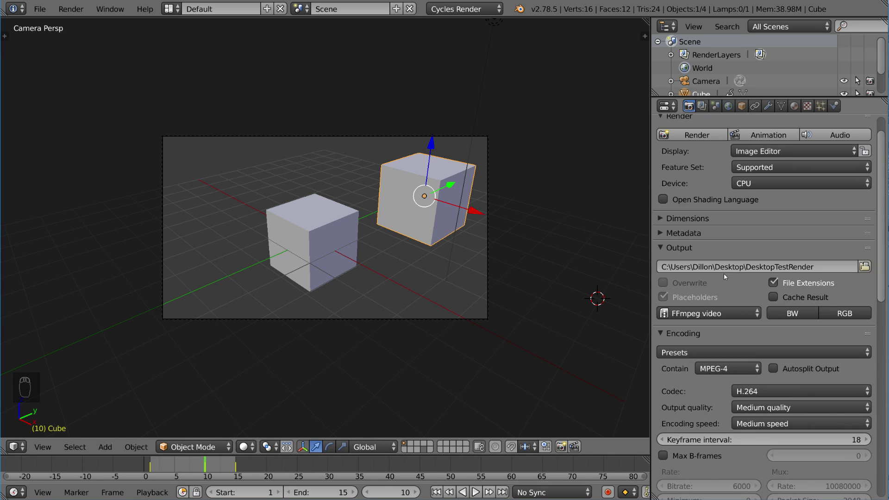
left_click(715, 369)
scroll(719, 394, "down", 3)
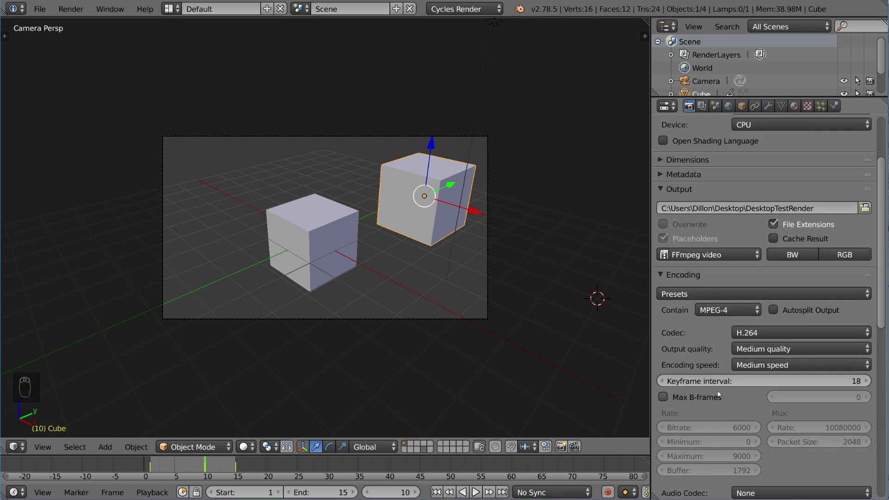
scroll(718, 393, "up", 5)
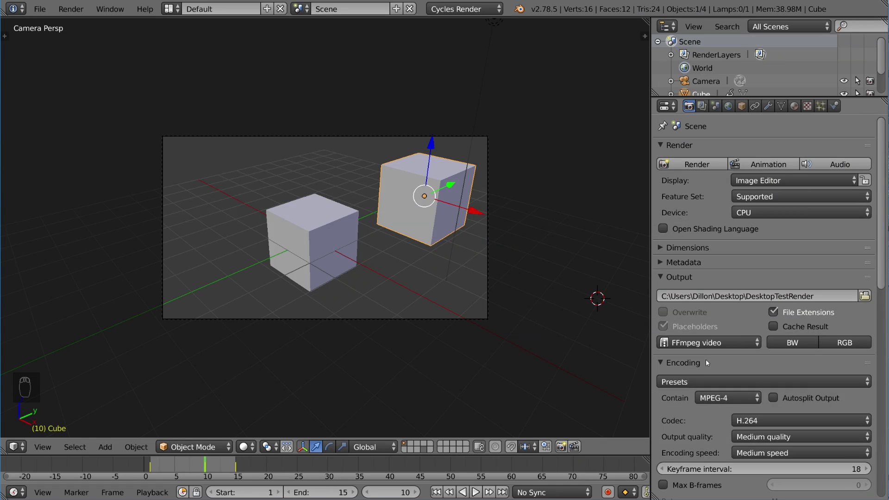